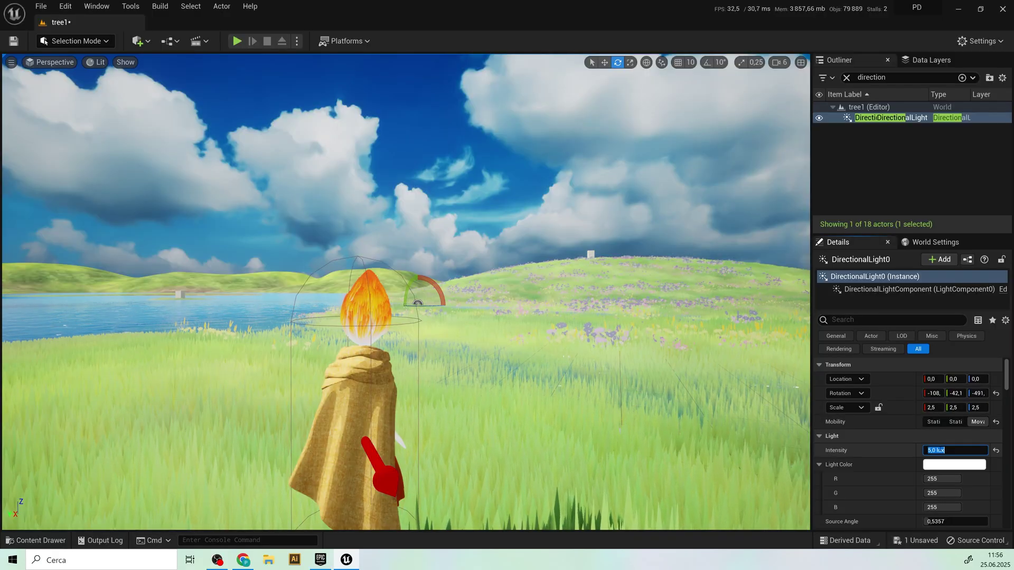
Step: Try sun intensities of 2 and 7 lux, then settle DirectionalLight0 at 5 lux
text(2)
key(Return)
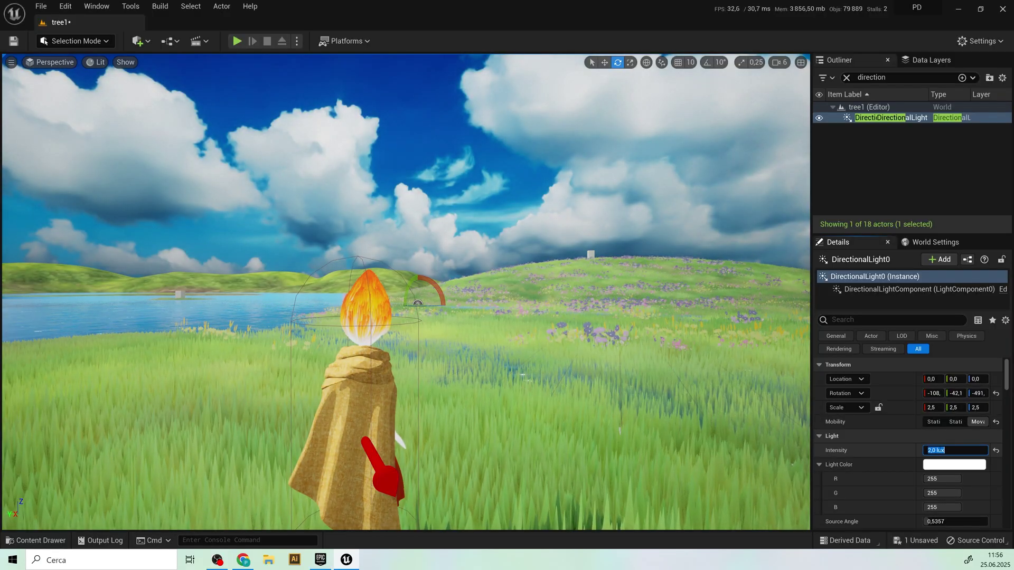
text(5)
key(Return)
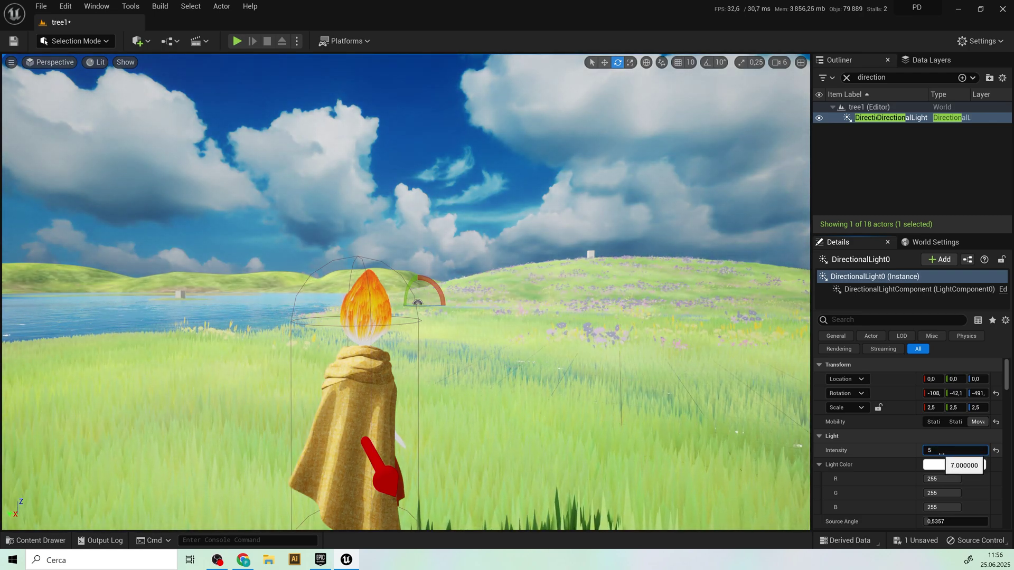
key(Return)
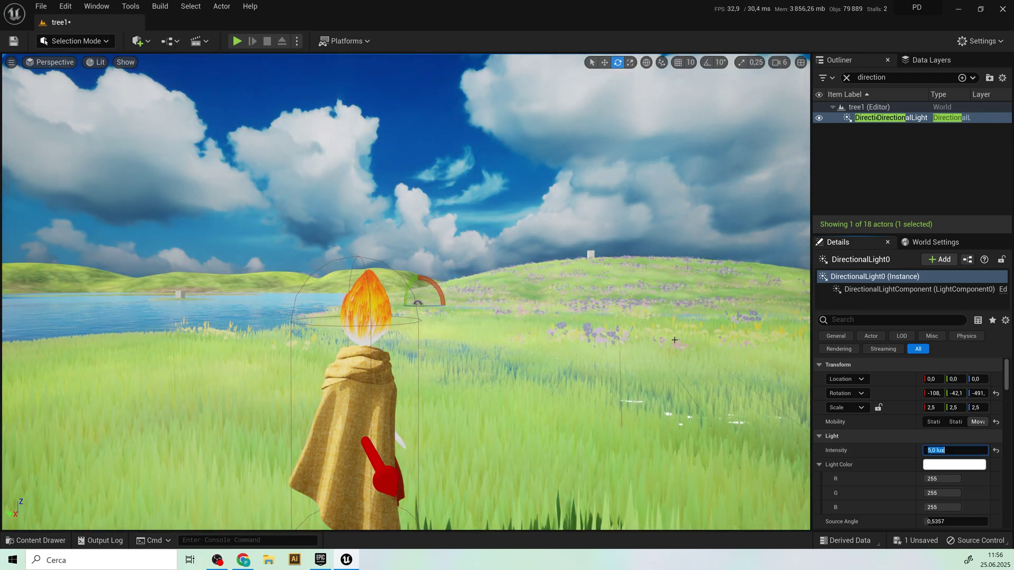
Step: Undo the accidental source angle edit on the directional light
scroll(674, 340, down, 2)
scroll(674, 340, down, 1)
scroll(674, 340, down, 1)
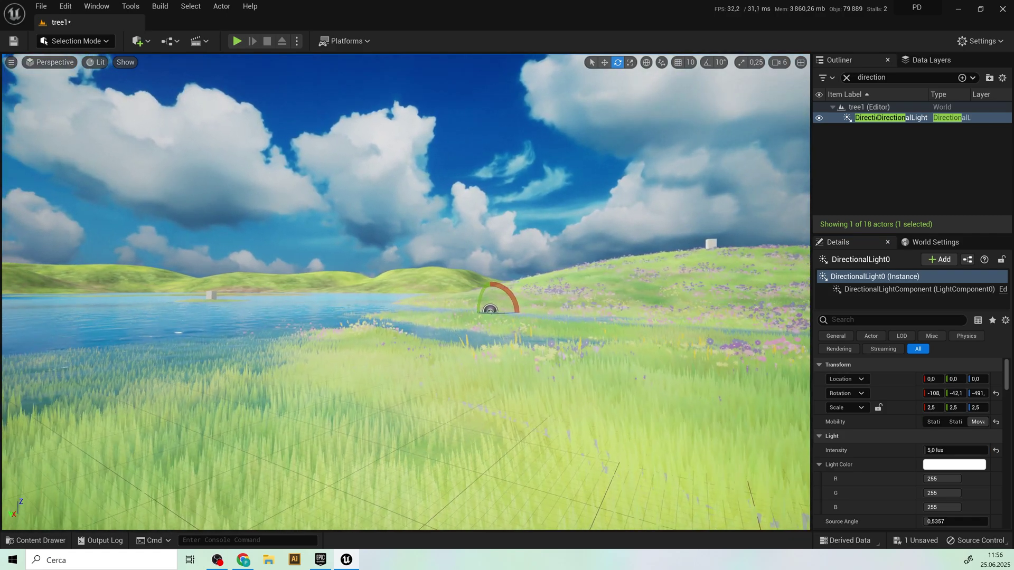
scroll(674, 340, down, 1)
key(ctrl+z)
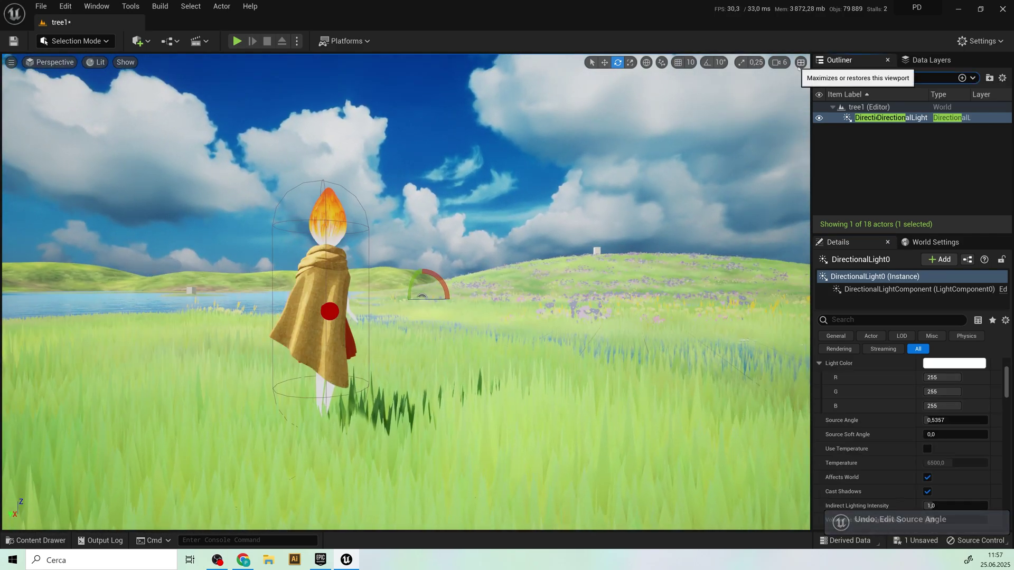
Step: Filter the Outliner for 'sky' and set SkyLight0's Intensity Scale to 10, then 3
text(sky)
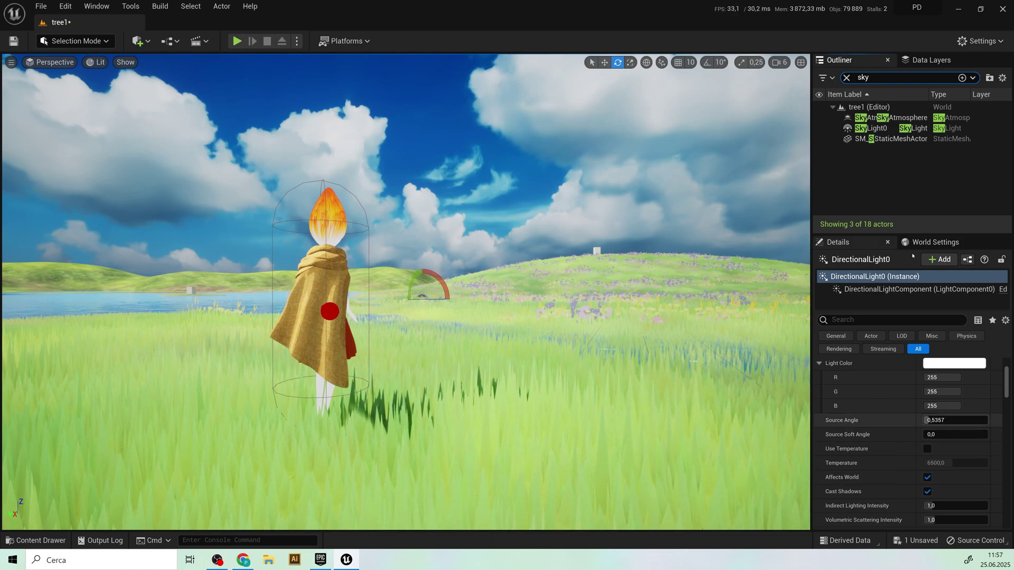
click(905, 129)
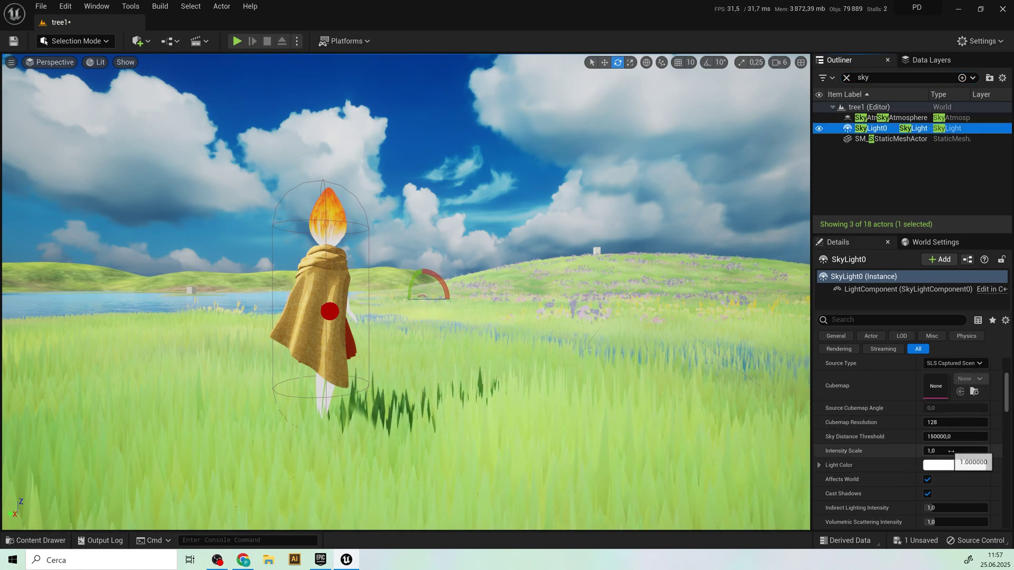
click(951, 451)
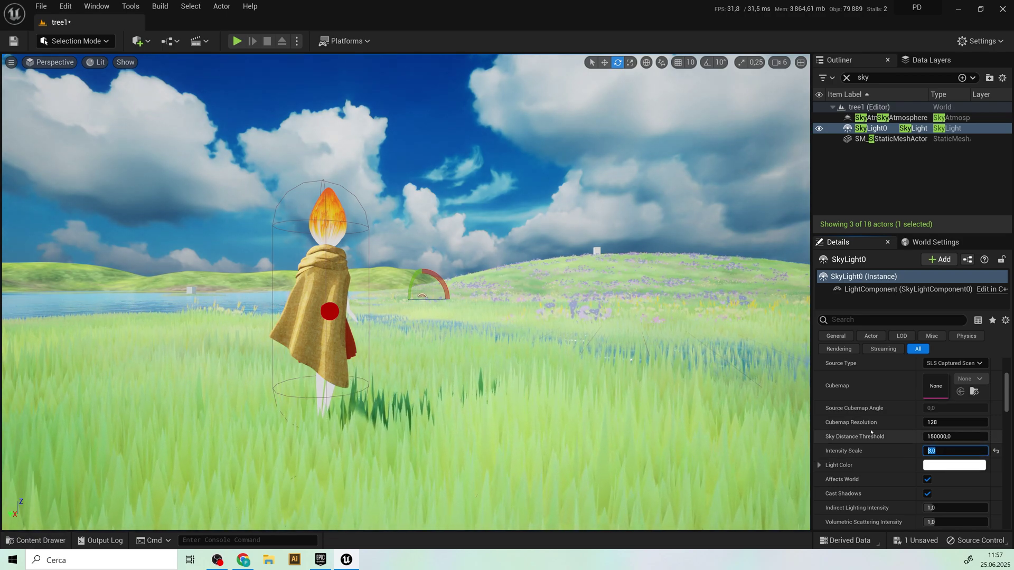
text(10)
key(Return)
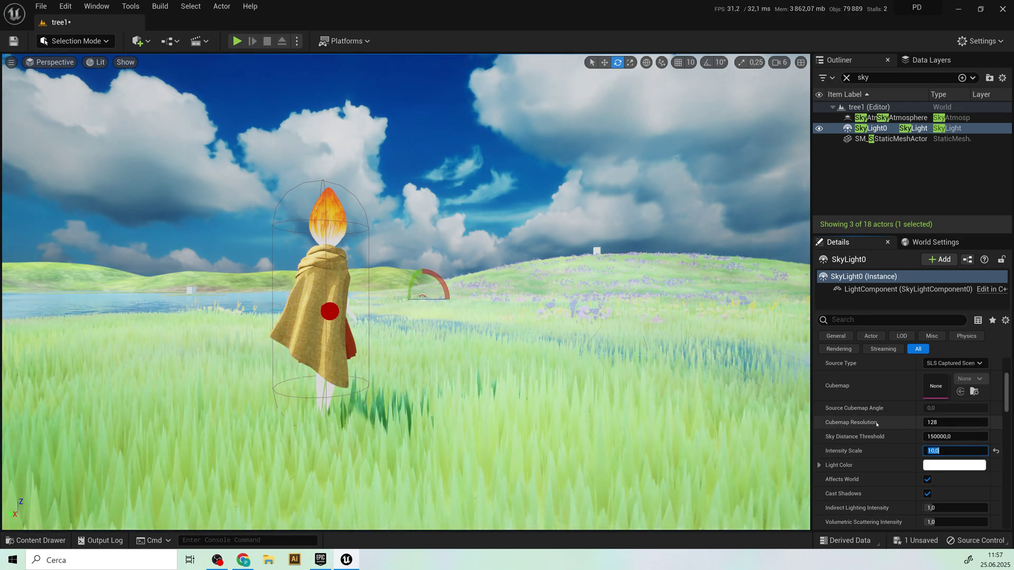
middle_drag(585, 338, 666, 497)
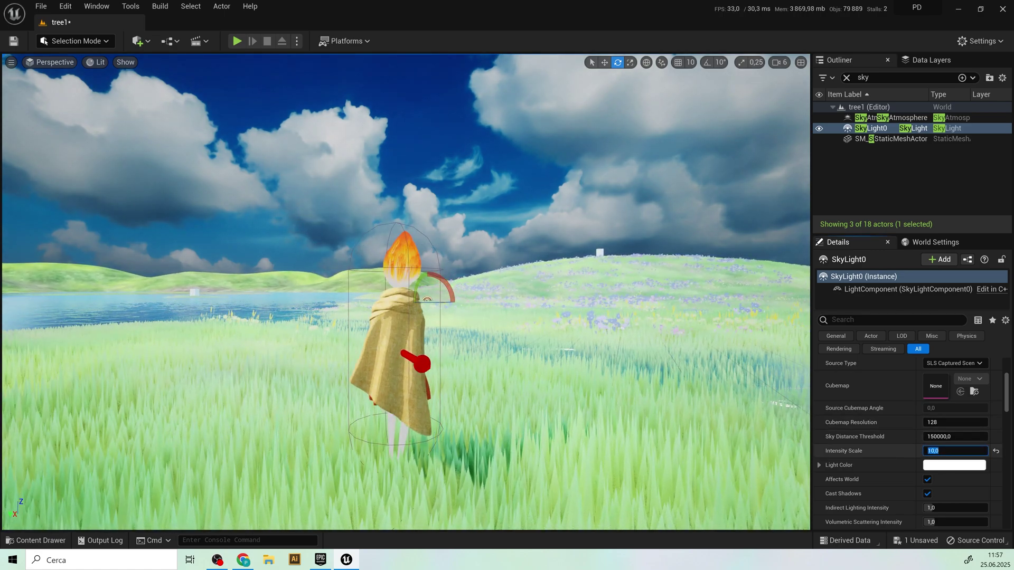
text(3)
key(Return)
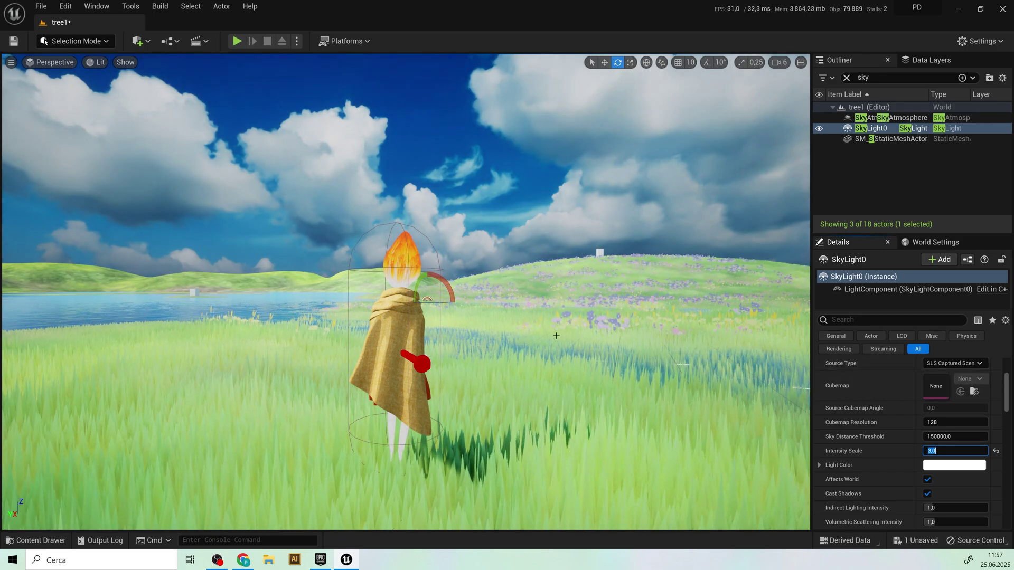
Step: Filter the Outliner for 'di' and lower DirectionalLight0's intensity to 4 lux
click(890, 117)
click(846, 77)
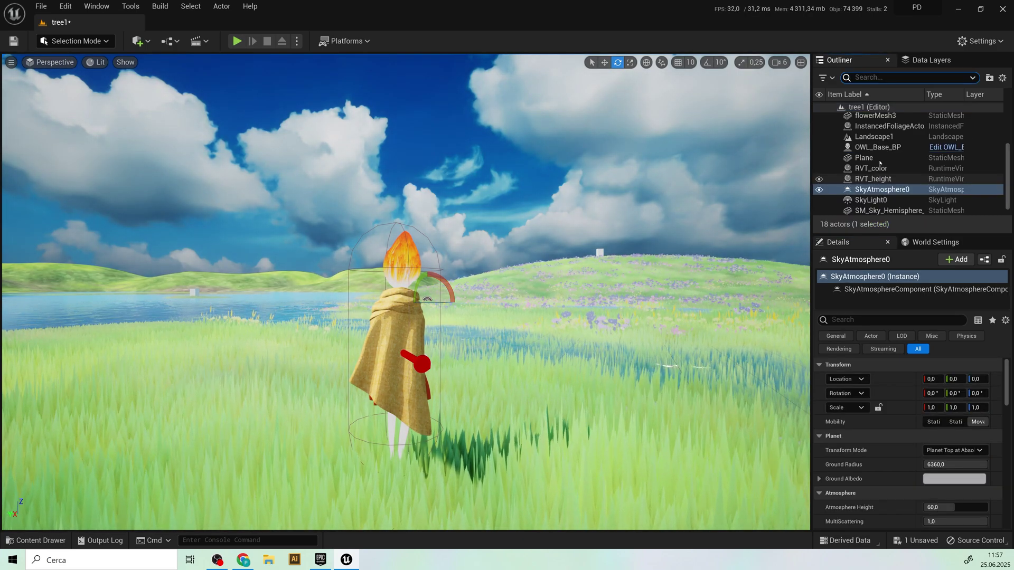
text(dire)
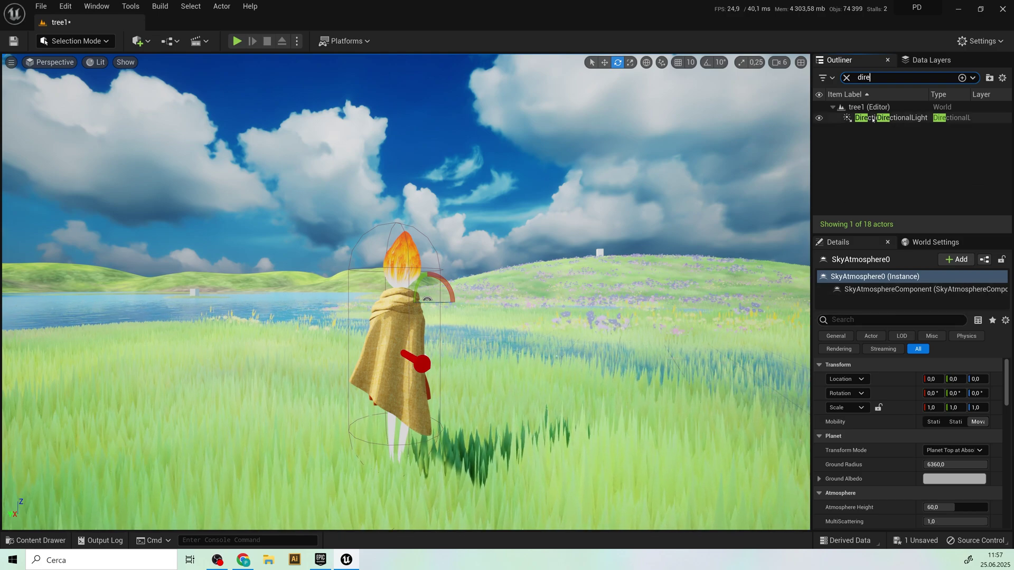
click(893, 118)
click(945, 450)
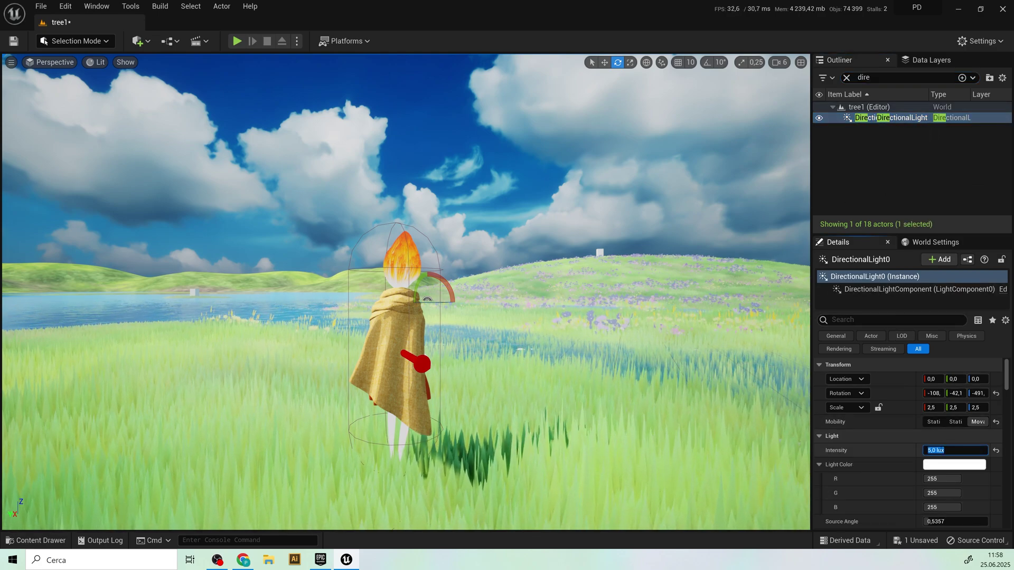
text(4)
key(Return)
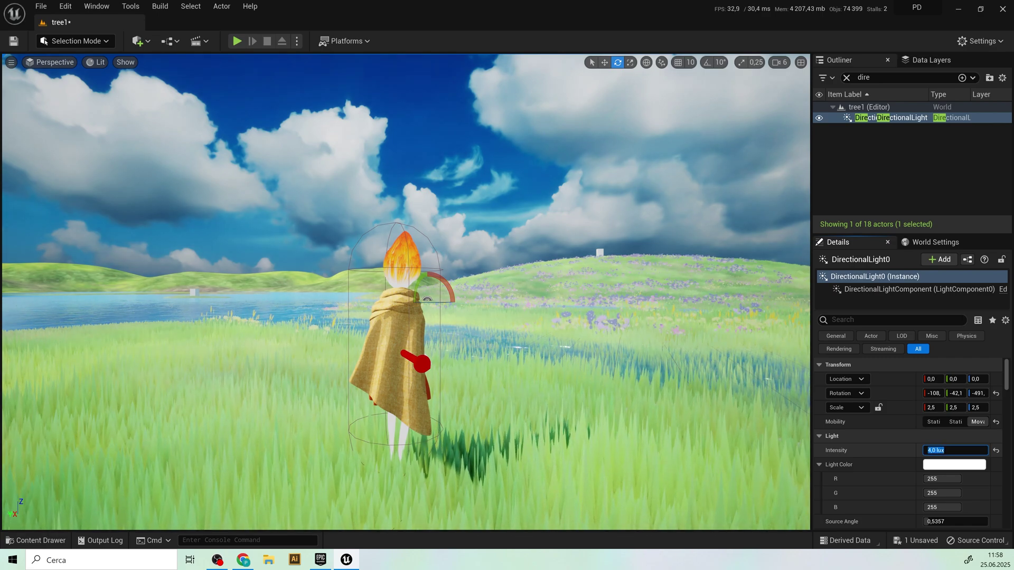
Step: Enable Use Temperature and set the sun's colour temperature to about 4316 K
scroll(985, 486, down, 1)
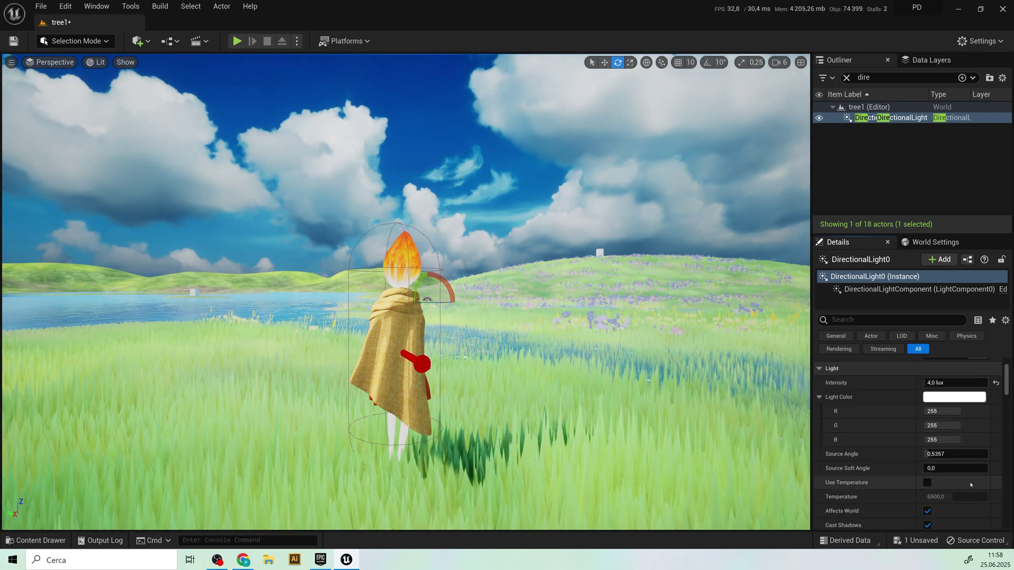
scroll(961, 483, down, 2)
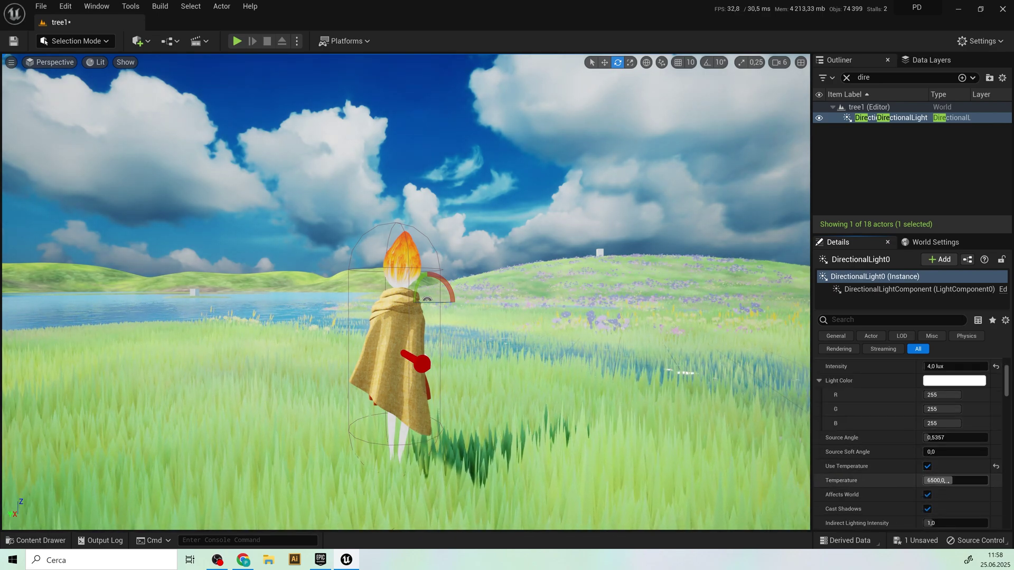
drag(956, 481, 935, 485)
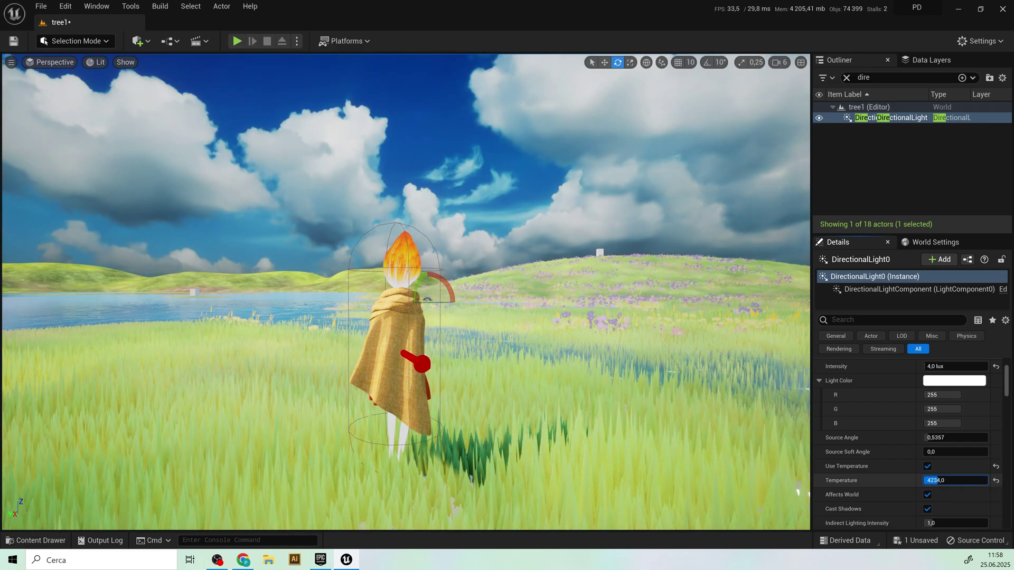
drag(937, 480, 942, 481)
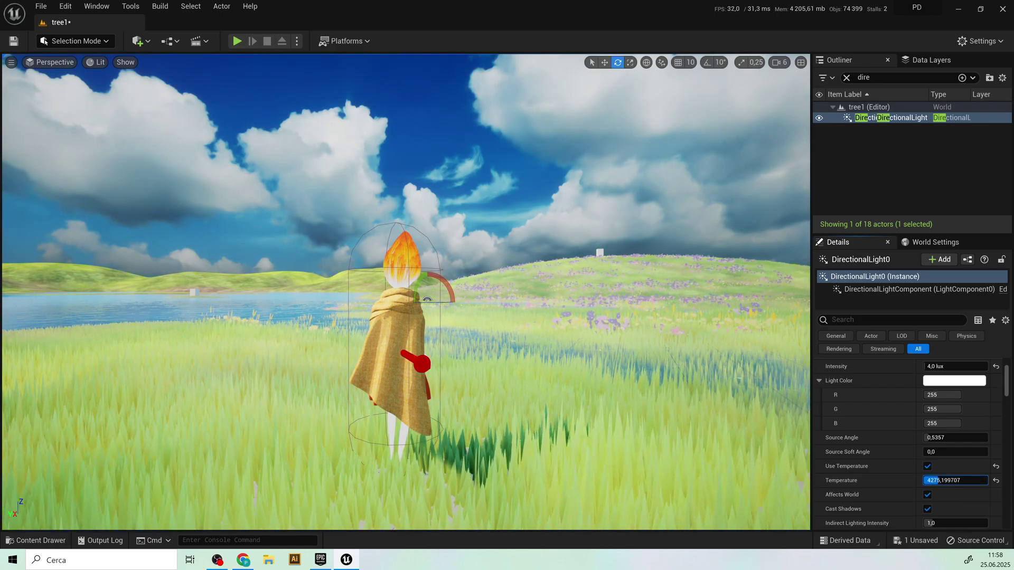
mouse_move(405, 291)
right_down()
mouse_move(384, 314)
mouse_move(271, 305)
right_up()
mouse_move(543, 327)
right_down()
mouse_move(506, 329)
mouse_move(515, 347)
right_up()
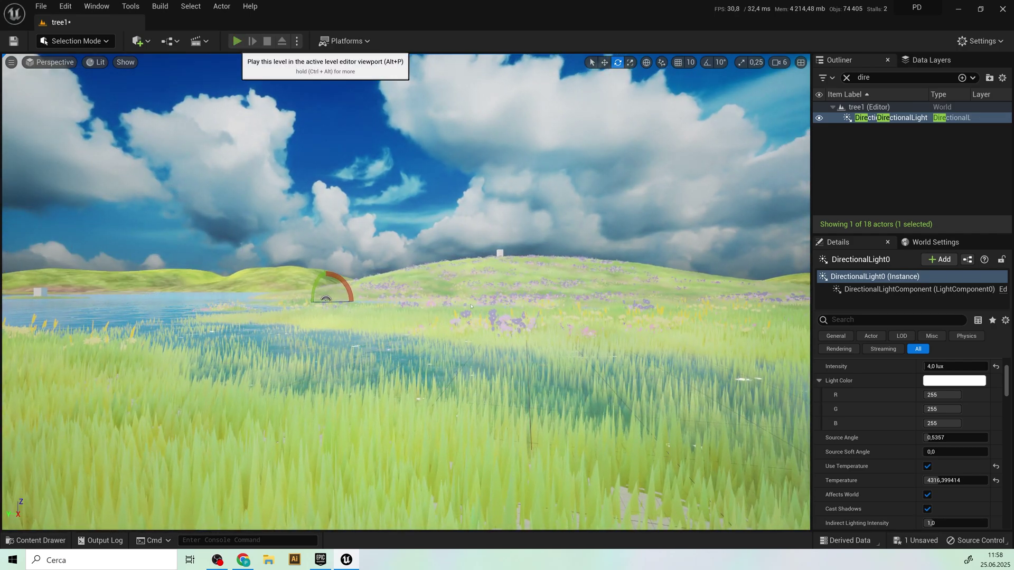
click(237, 41)
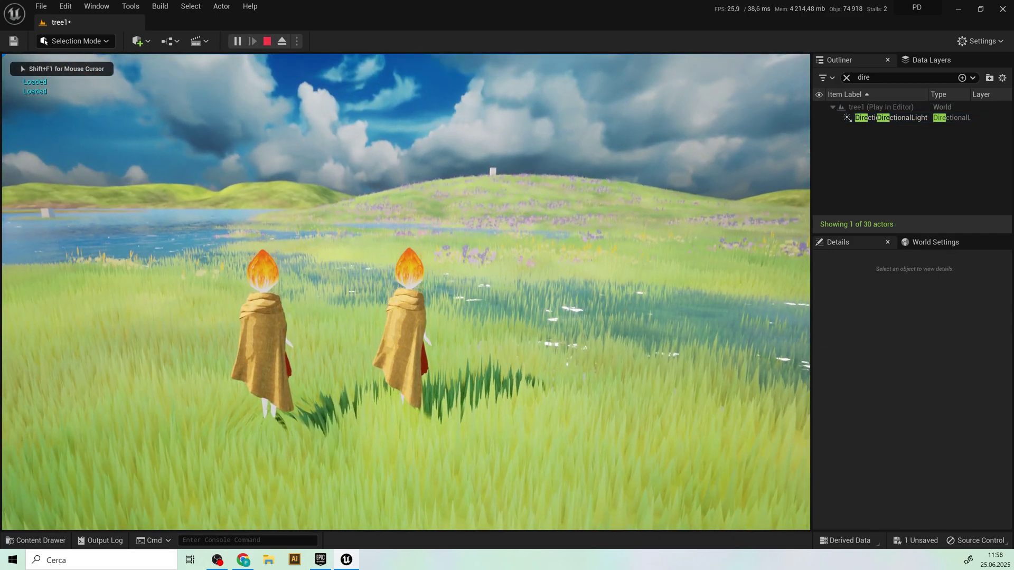
key(w)
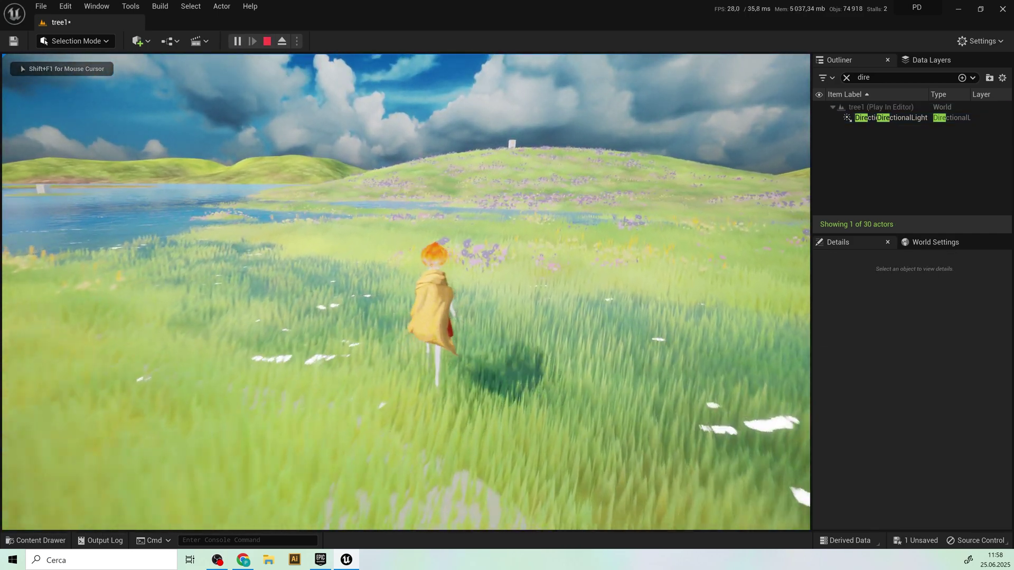
key(d)
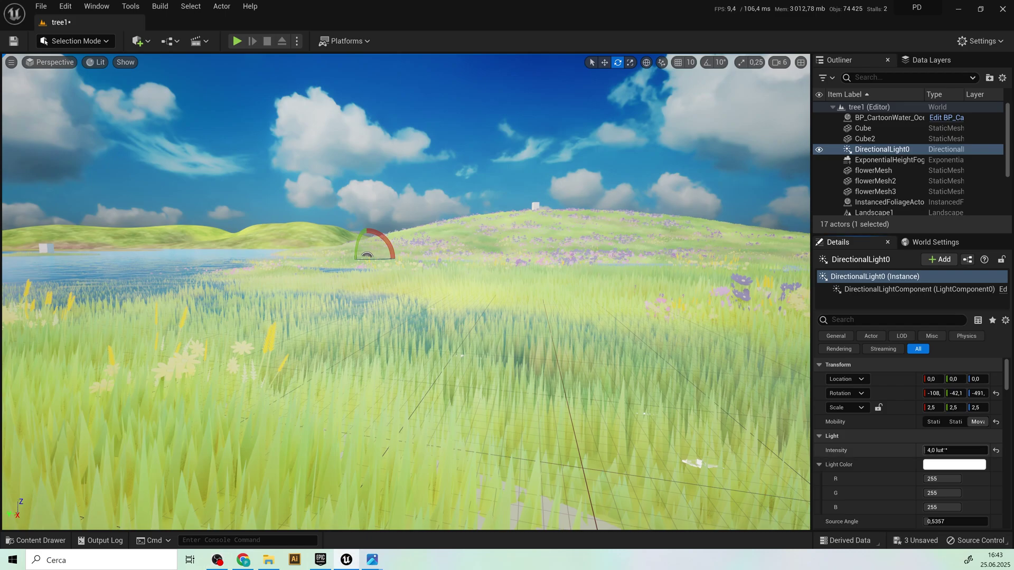
Step: Make the directional light movable and set its intensity to 3 lux
click(945, 451)
click(977, 421)
click(955, 450)
text(3)
key(Return)
mouse_move(406, 290)
right_down()
mouse_move(454, 291)
mouse_move(444, 291)
right_up()
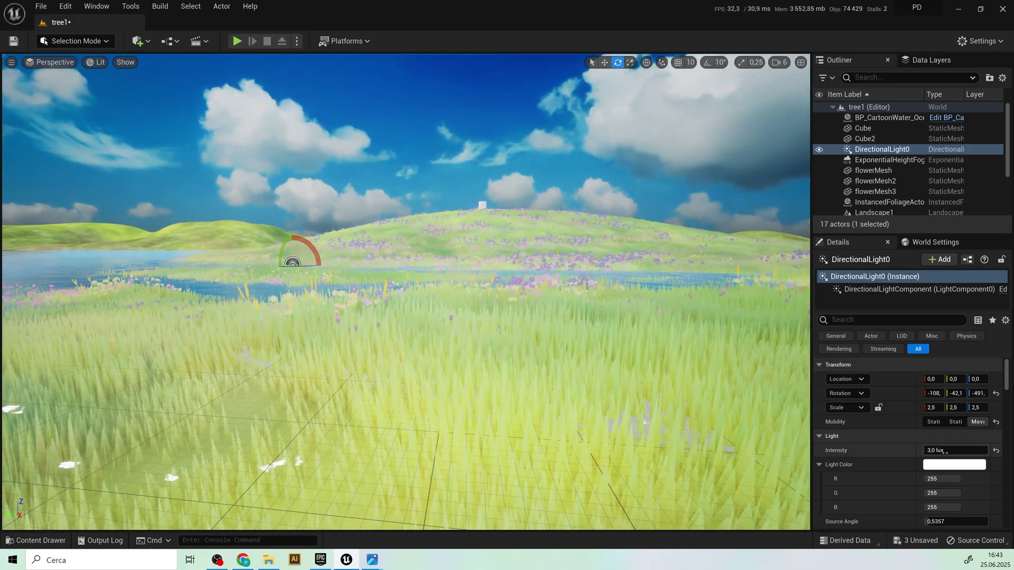
Step: Settle the sun at 2.8 lux and bring the meadow reference photo forward, lower right
click(943, 450)
key(Return)
text(2,8)
key(Return)
right_drag(454, 290, 443, 291)
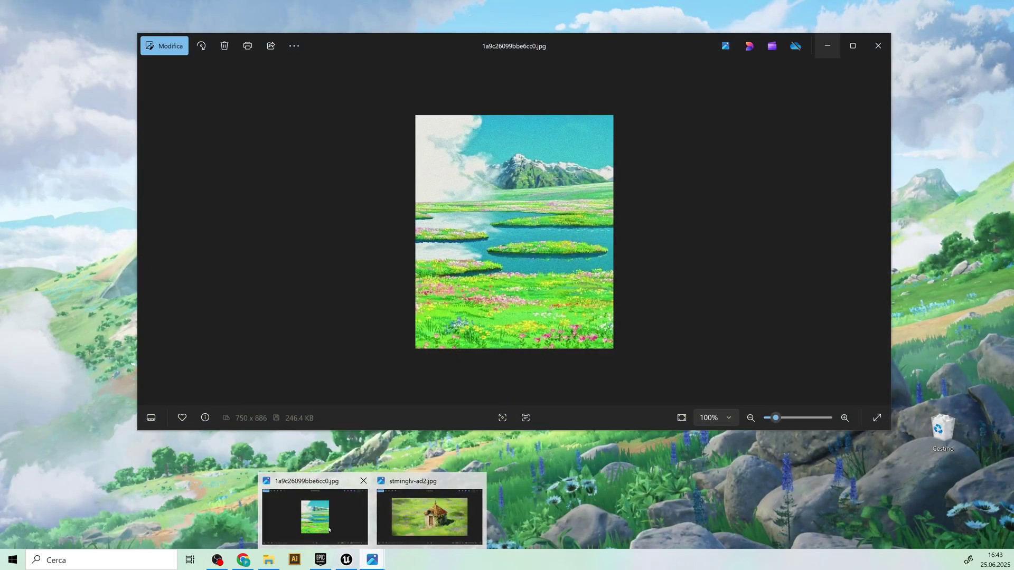
click(328, 526)
drag(592, 46, 615, 115)
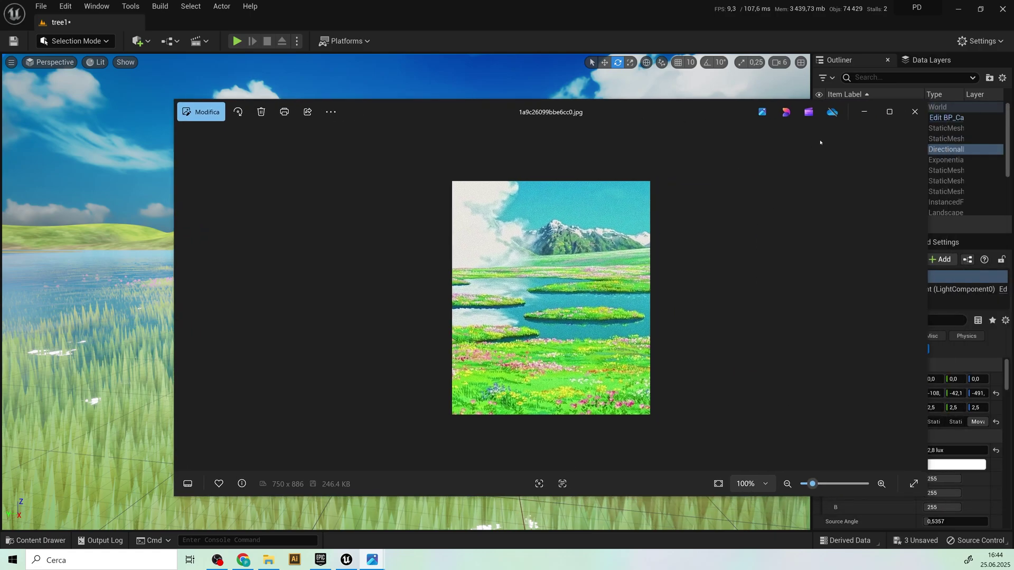
Step: Hide the reference photo and add a PostProcessVolume via Quick Add
click(864, 112)
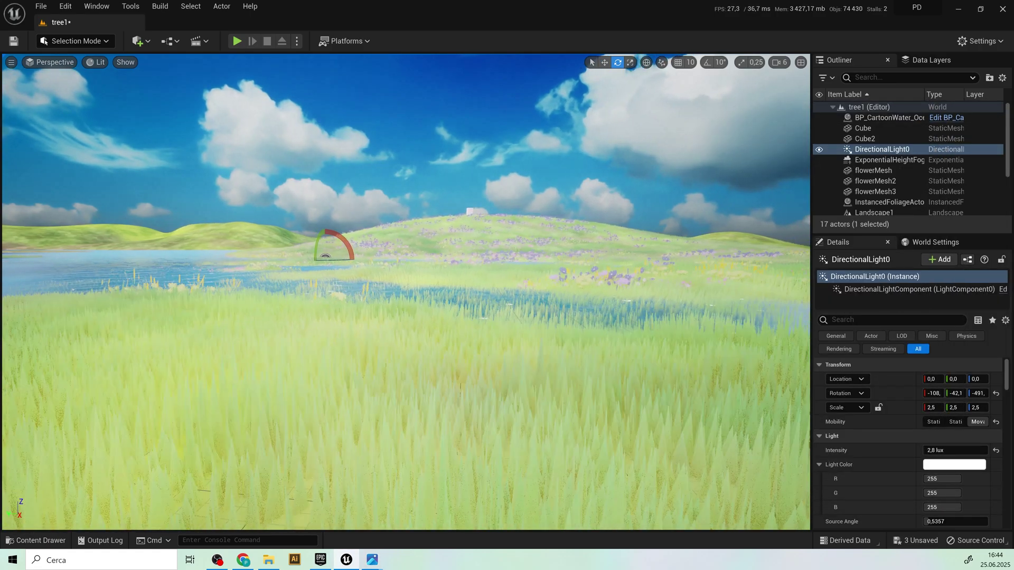
drag(551, 248, 544, 232)
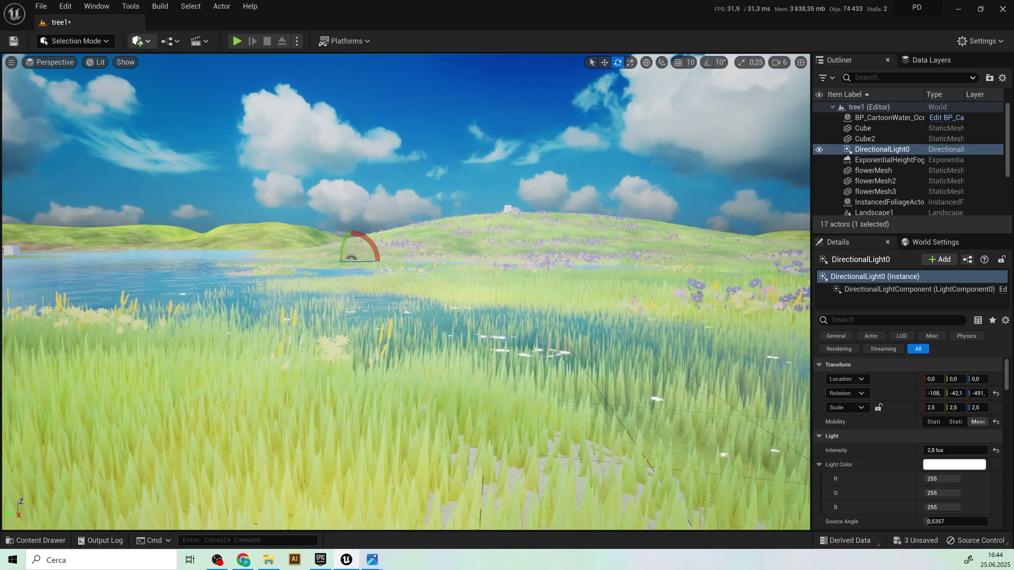
click(146, 43)
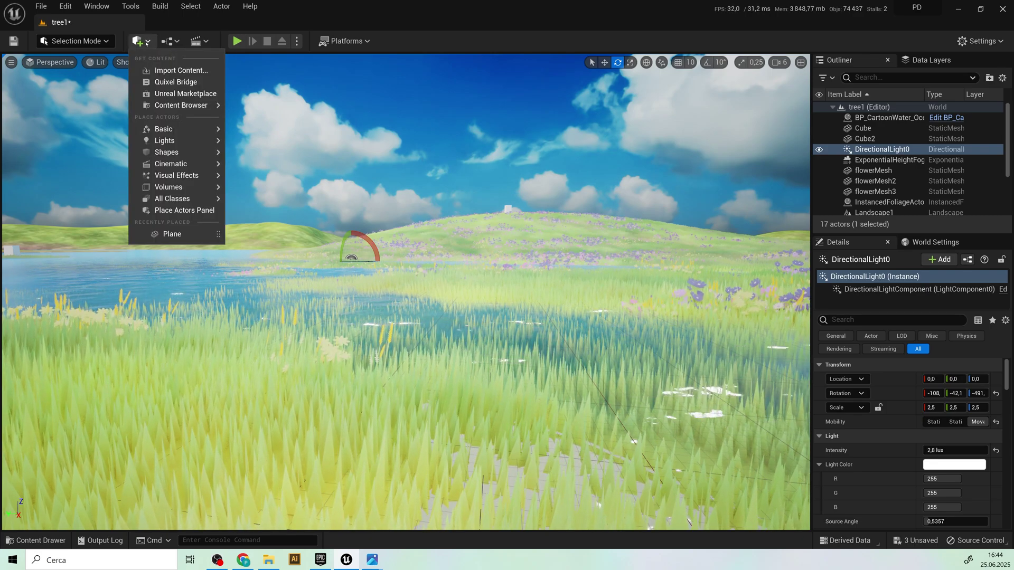
text(post)
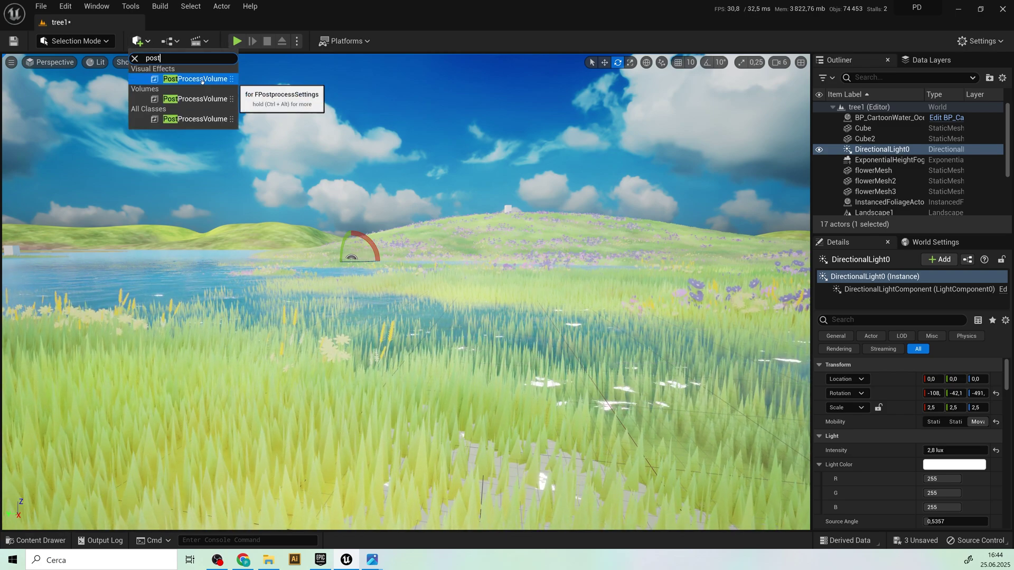
click(196, 78)
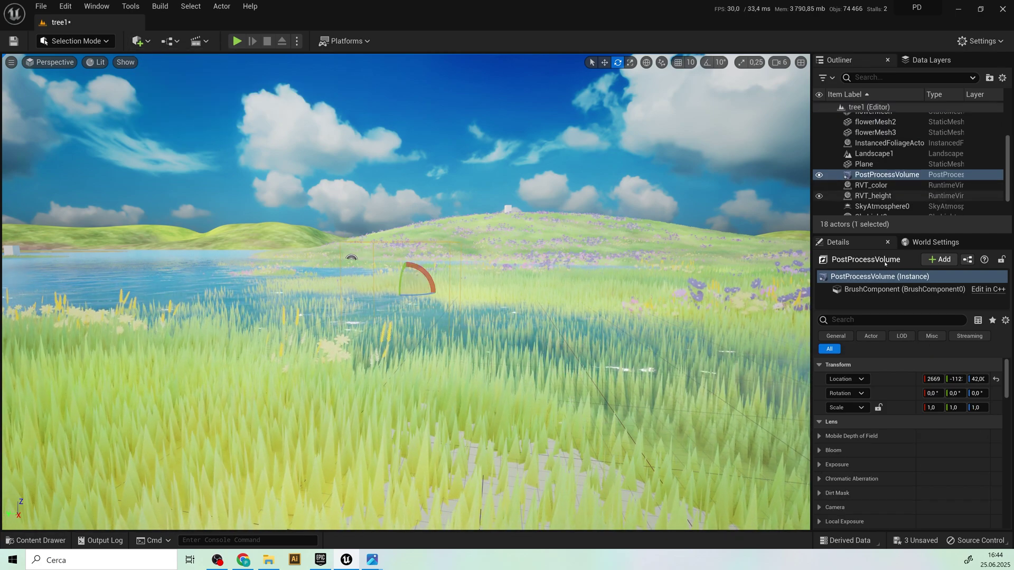
Step: Search the volume's Details for 'unbo' and tick Infinite Extent (Unbound)
click(891, 186)
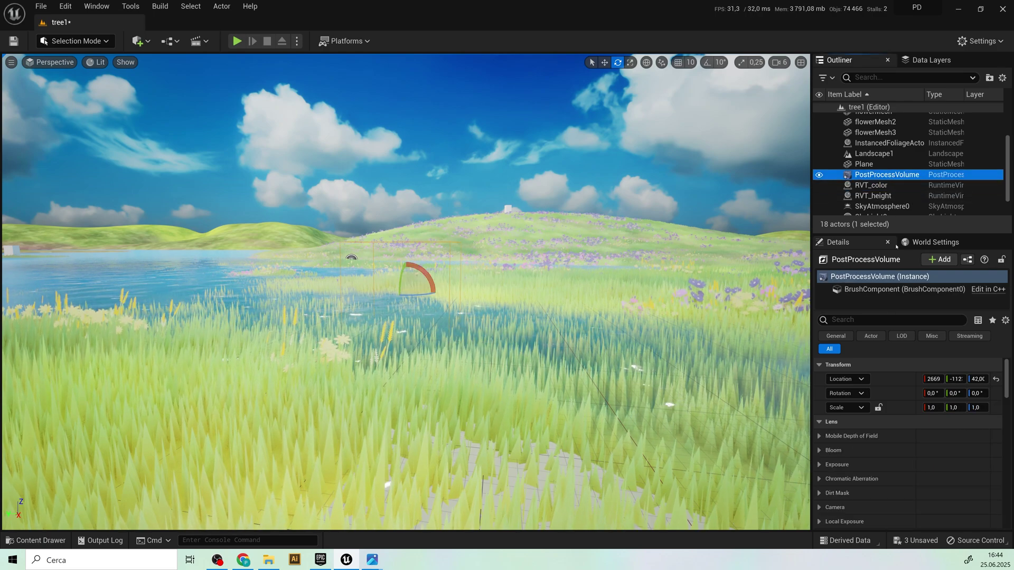
scroll(853, 446, down, 3)
scroll(845, 463, down, 2)
scroll(844, 463, down, 1)
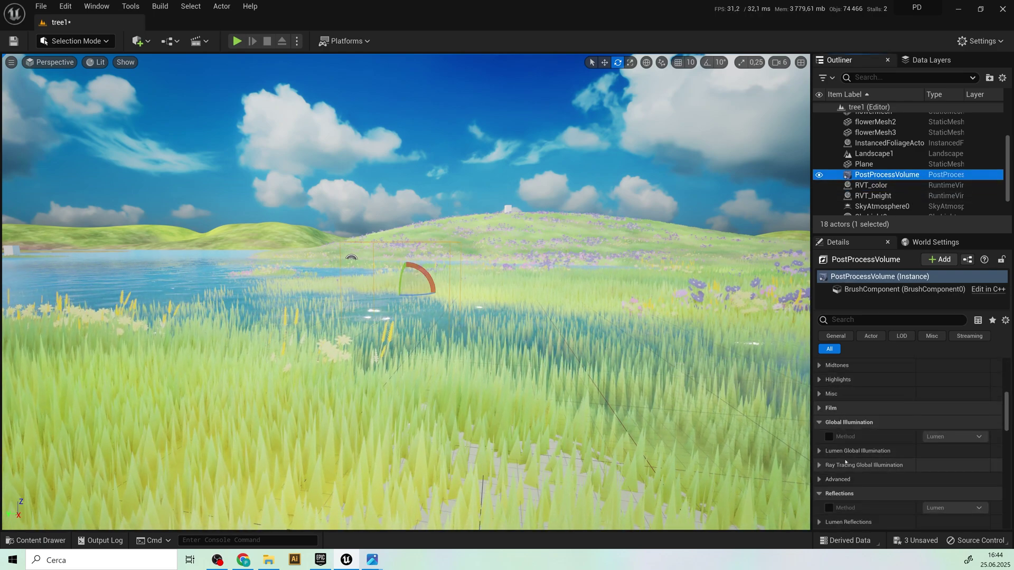
scroll(846, 463, up, 2)
scroll(847, 464, up, 2)
scroll(846, 464, up, 2)
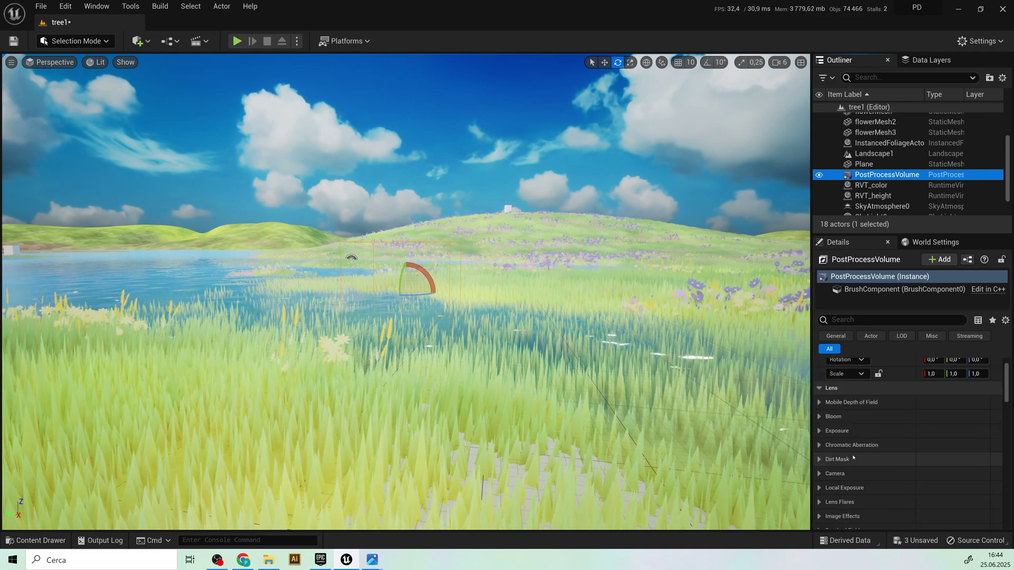
scroll(845, 406, down, 2)
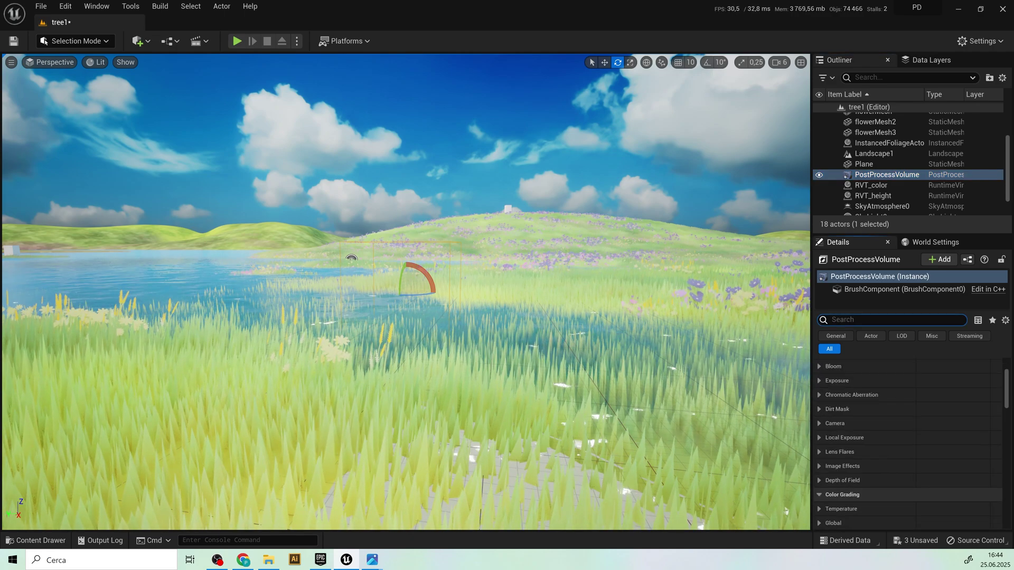
click(892, 319)
text(unbou)
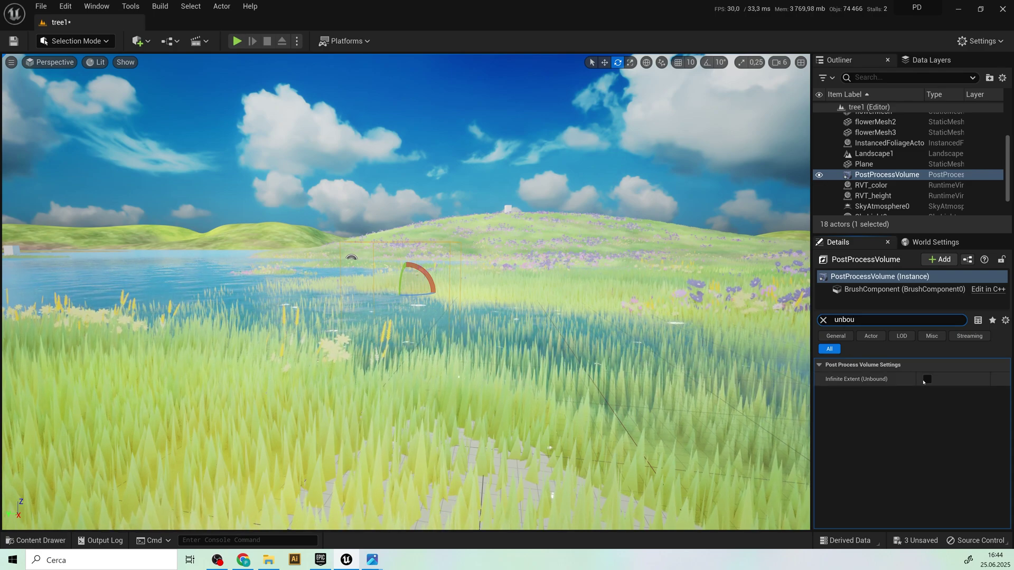
click(927, 379)
click(820, 365)
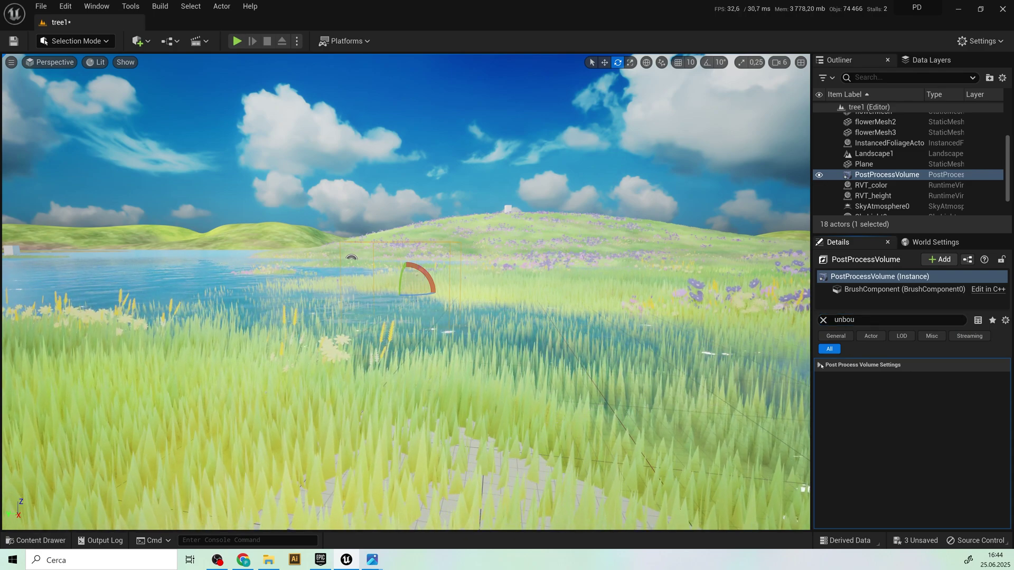
Step: Clear the property search and expand the Color Grading Global saturation controls
click(823, 320)
scroll(820, 416, down, 3)
scroll(820, 416, down, 3)
scroll(820, 417, down, 2)
scroll(823, 425, down, 1)
scroll(825, 433, down, 2)
scroll(829, 441, down, 2)
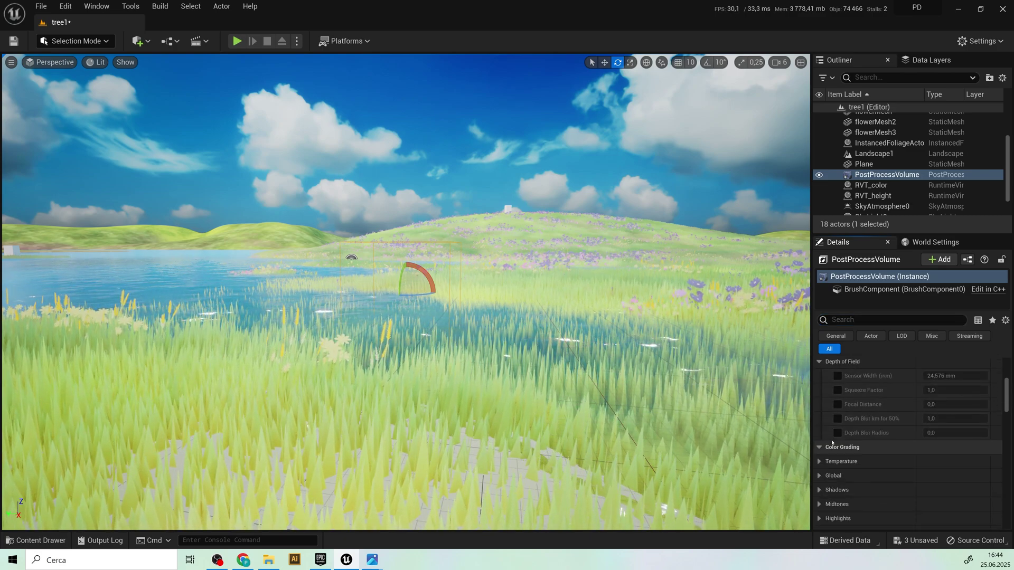
scroll(827, 444, down, 1)
click(820, 445)
scroll(821, 446, down, 2)
scroll(823, 446, down, 3)
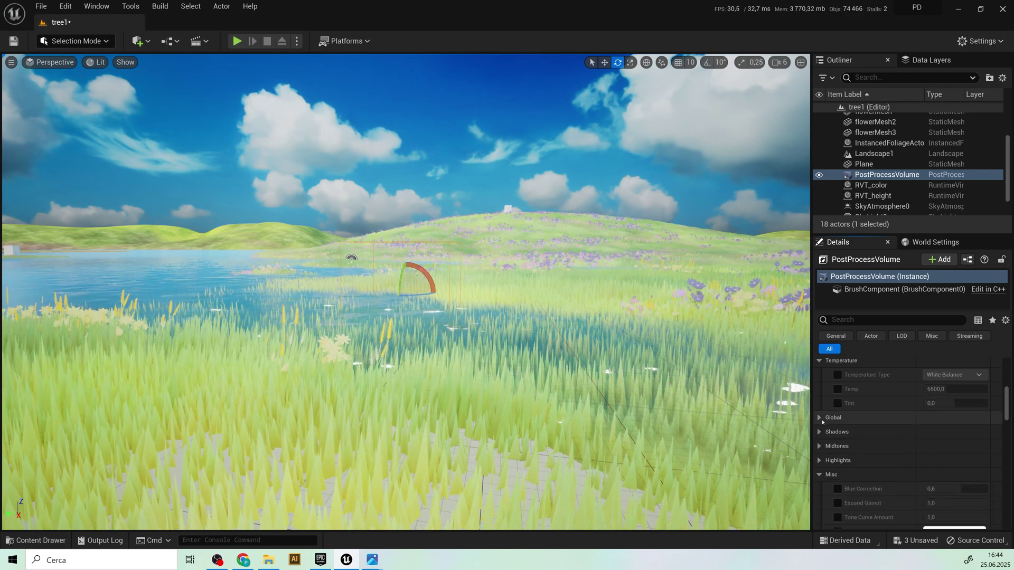
click(820, 418)
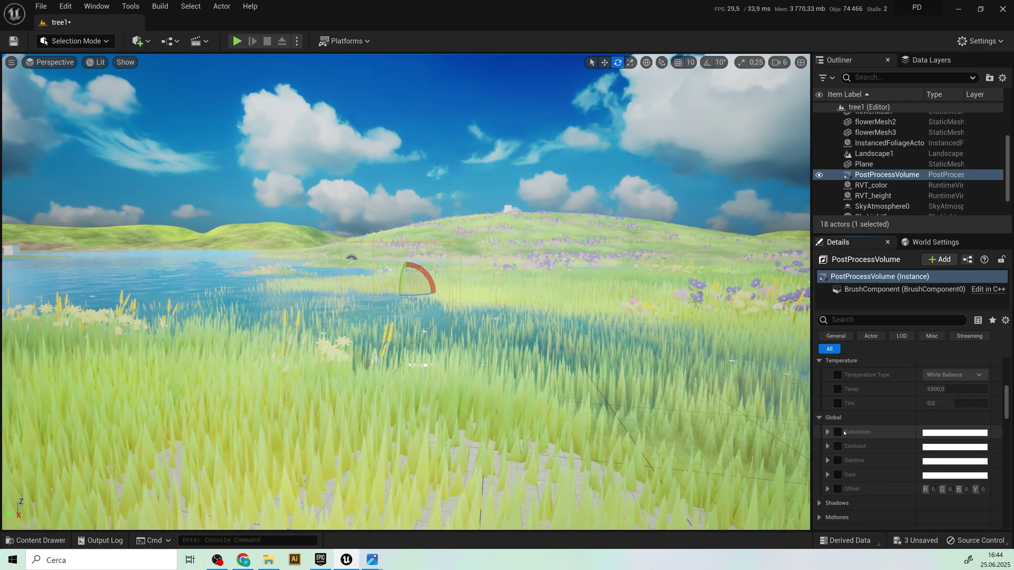
click(828, 431)
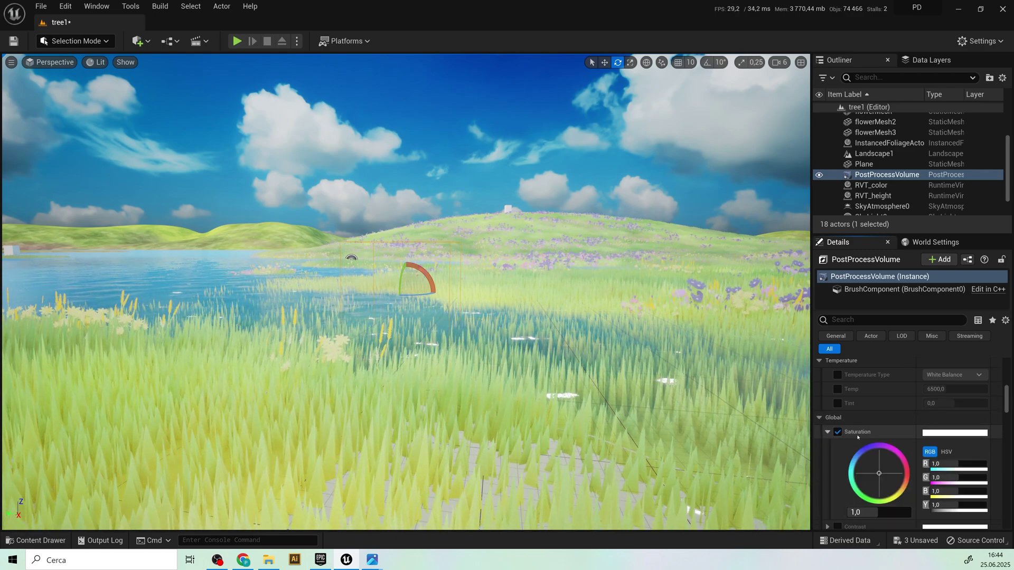
Step: Enable global saturation and set it to 1,15
scroll(891, 478, down, 2)
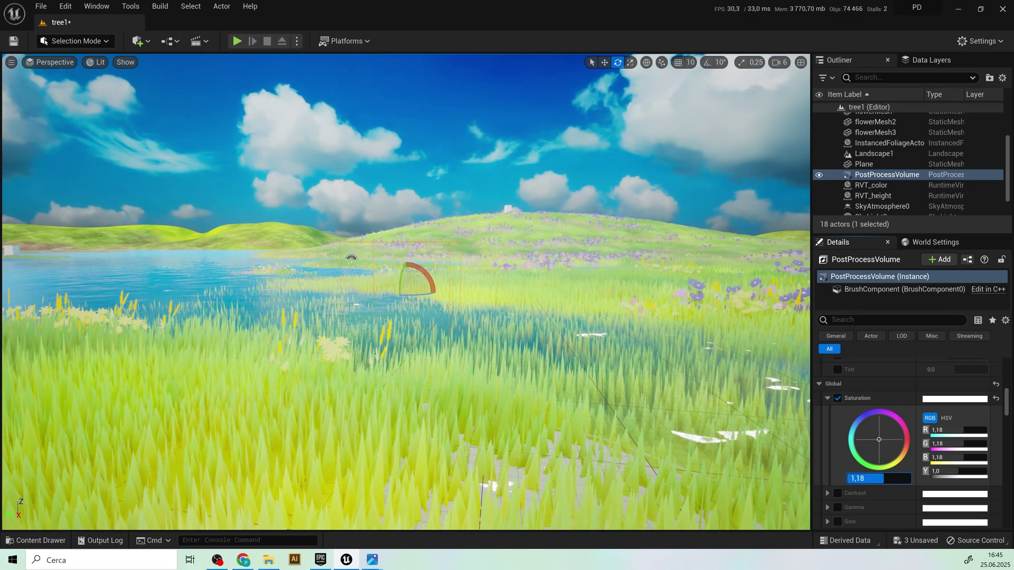
click(866, 478)
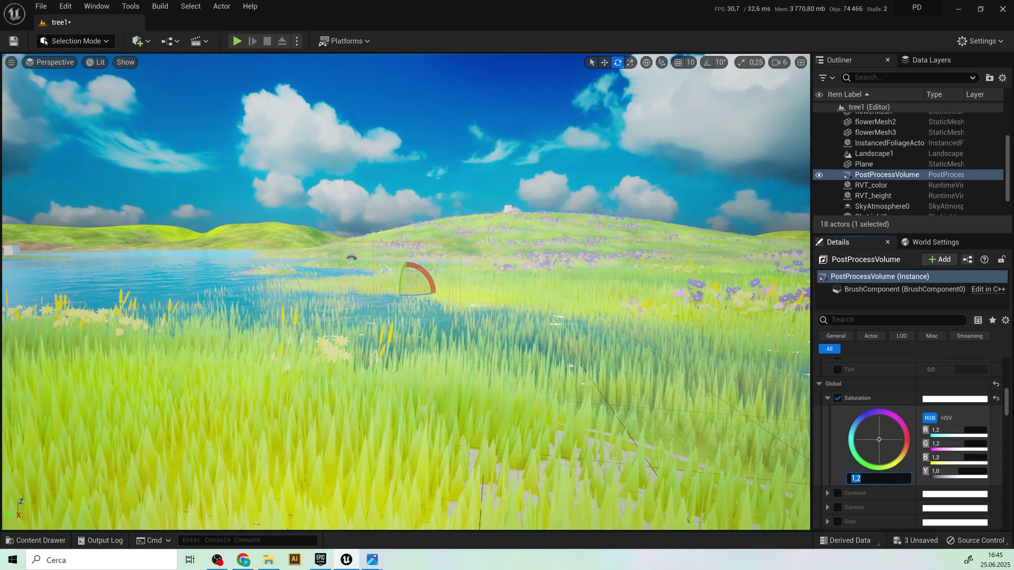
key(BackSpace)
text(0)
key(Return)
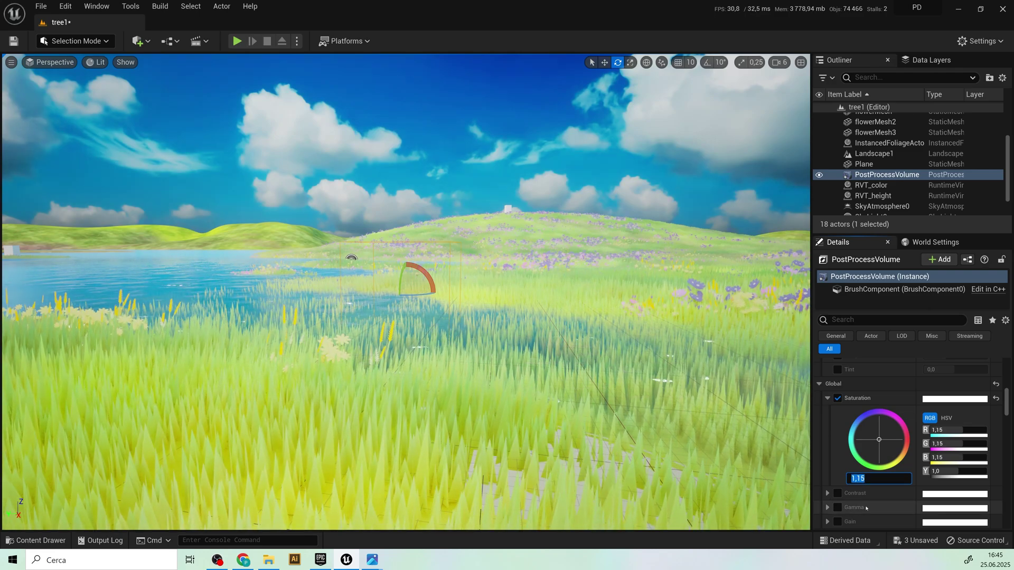
key(Return)
right_drag(491, 446, 504, 448)
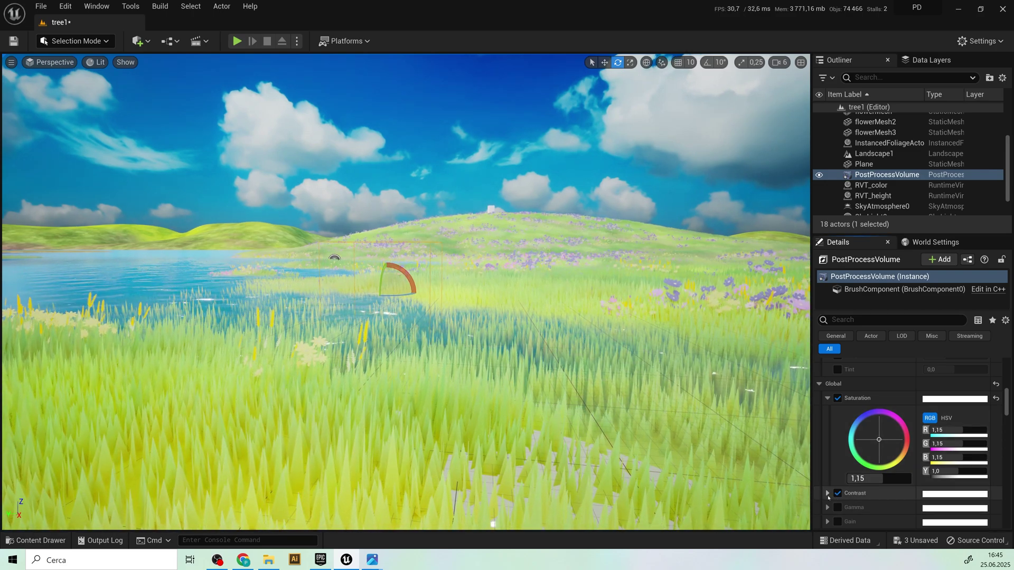
Step: Enable global contrast, try 2 and -1, then restore it to 1
click(837, 493)
click(827, 493)
scroll(872, 497, down, 4)
click(878, 427)
key(Return)
text(-)
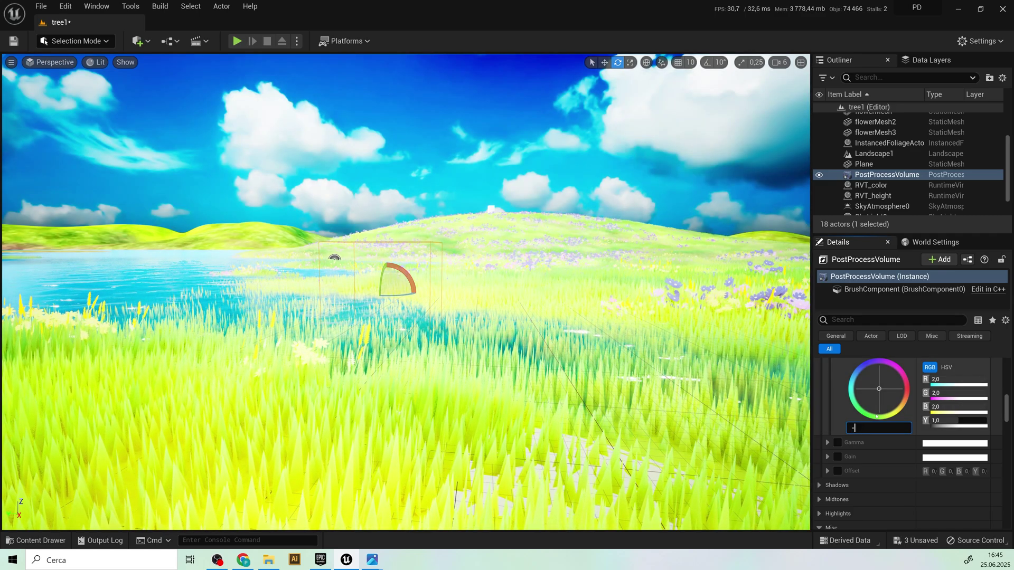
text(1)
key(Return)
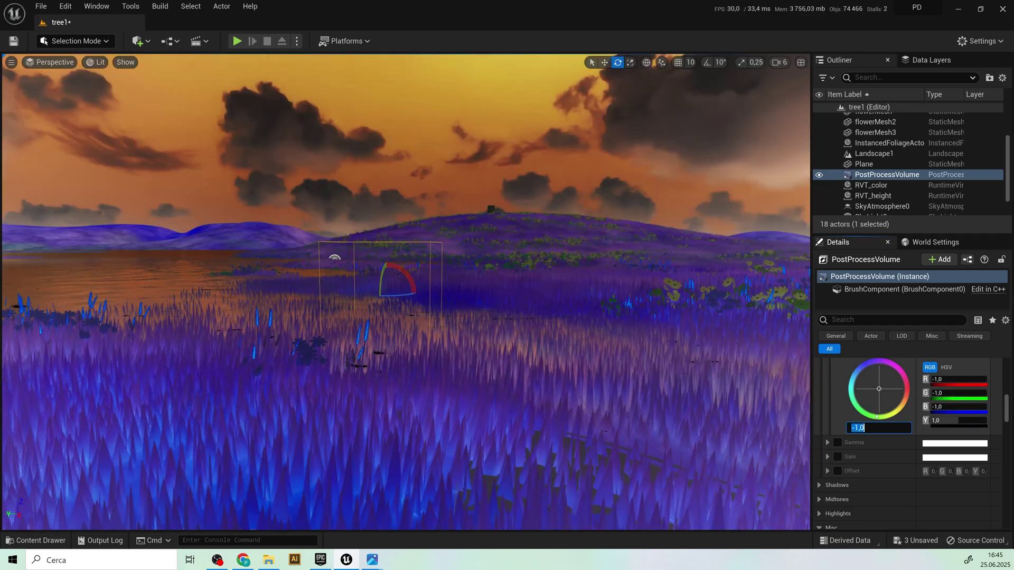
text(1)
key(Return)
Step: Enable global gamma, try 2, 0.5, 1 and 0.8, then settle at 0.9
click(828, 442)
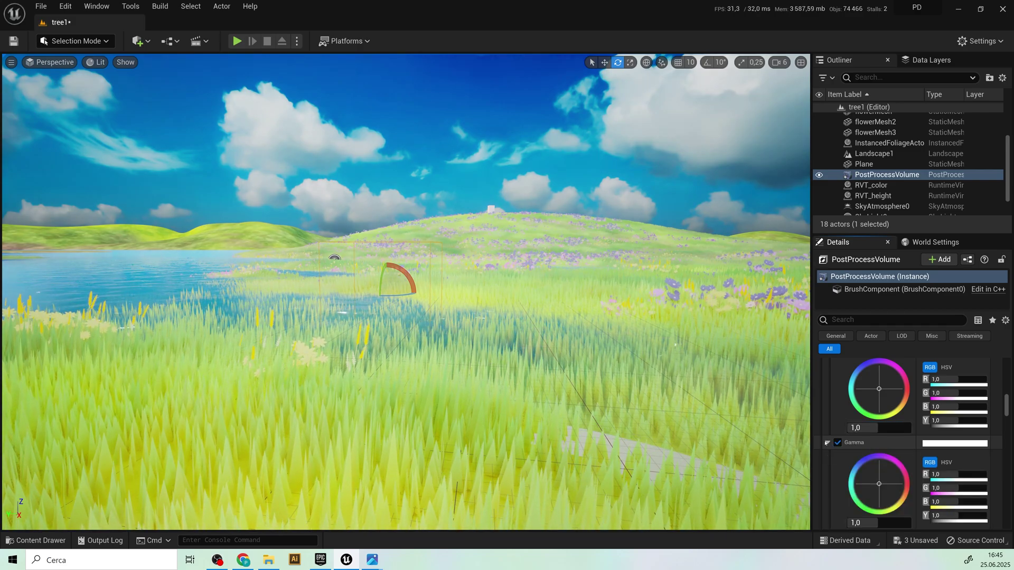
scroll(827, 443, down, 2)
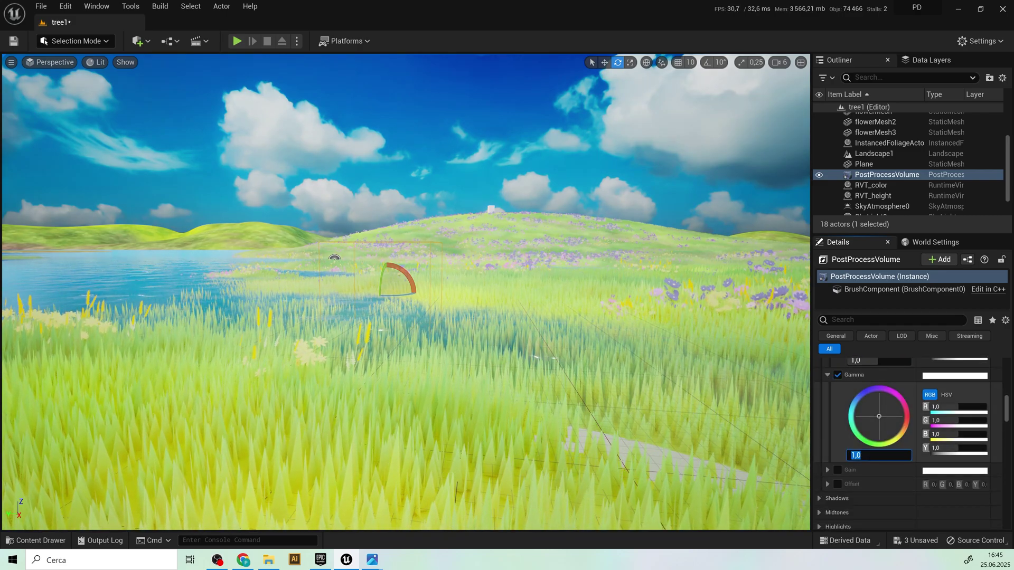
text(2)
key(Return)
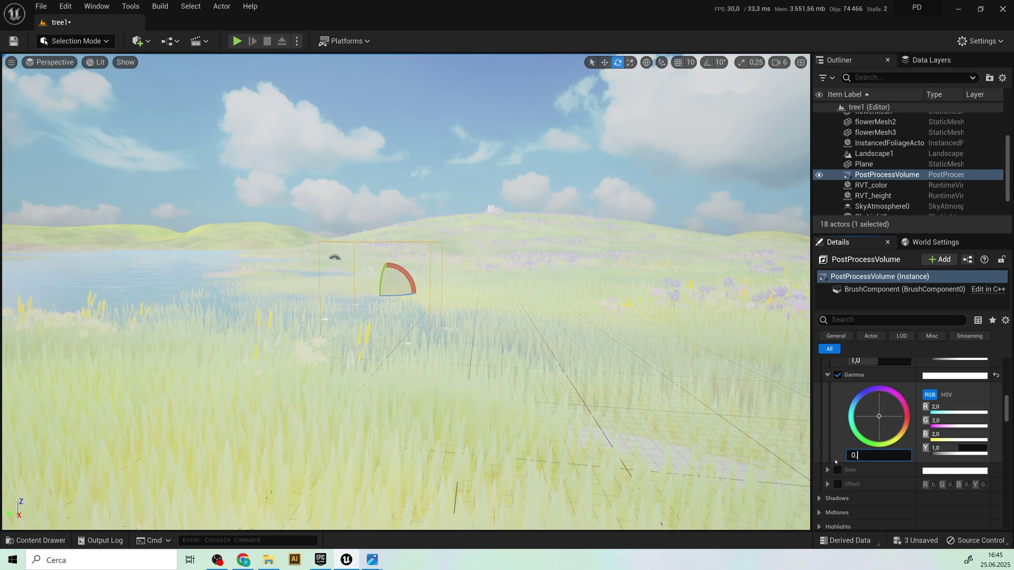
text(5)
key(Return)
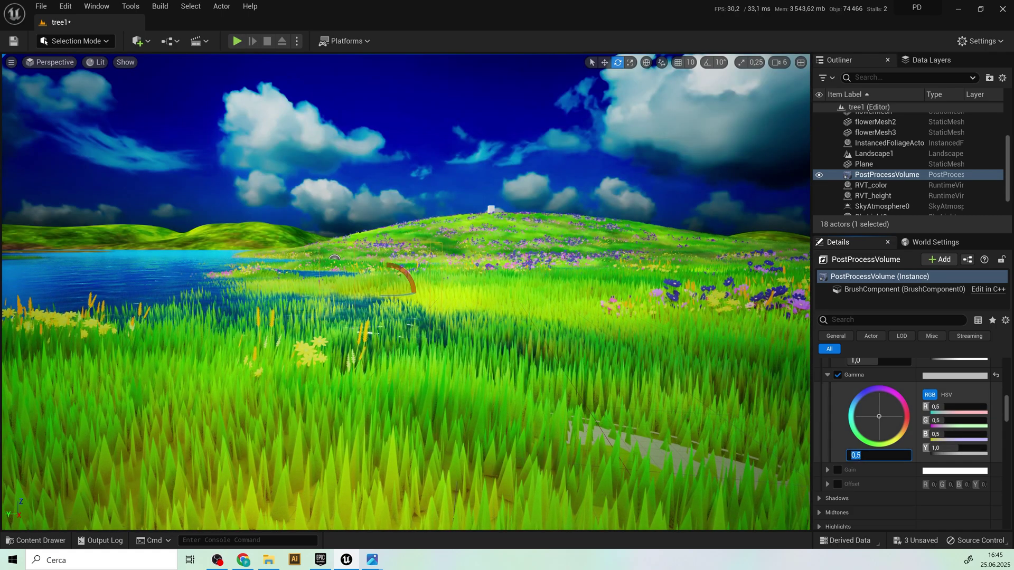
text(1)
key(Return)
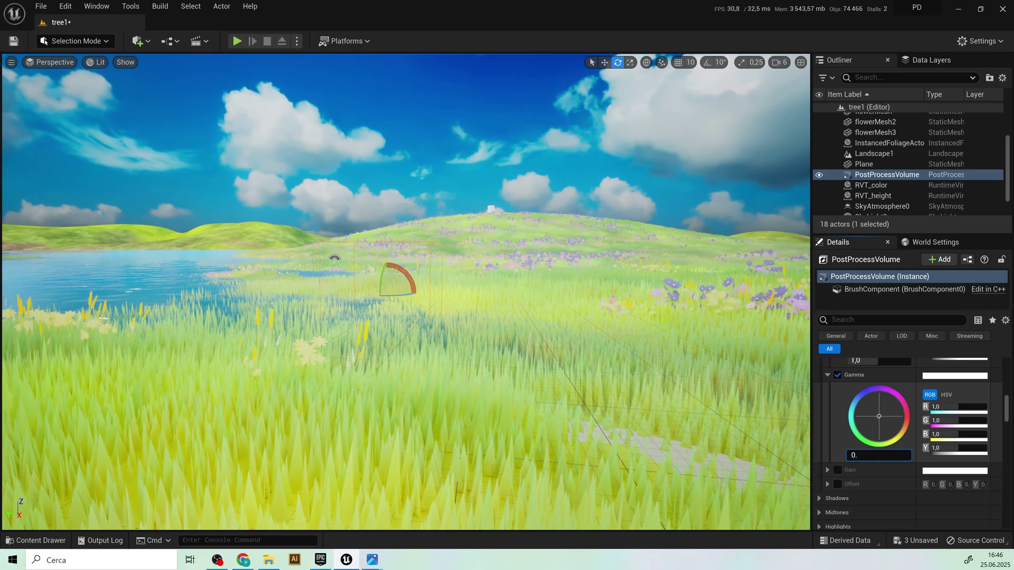
key(Return)
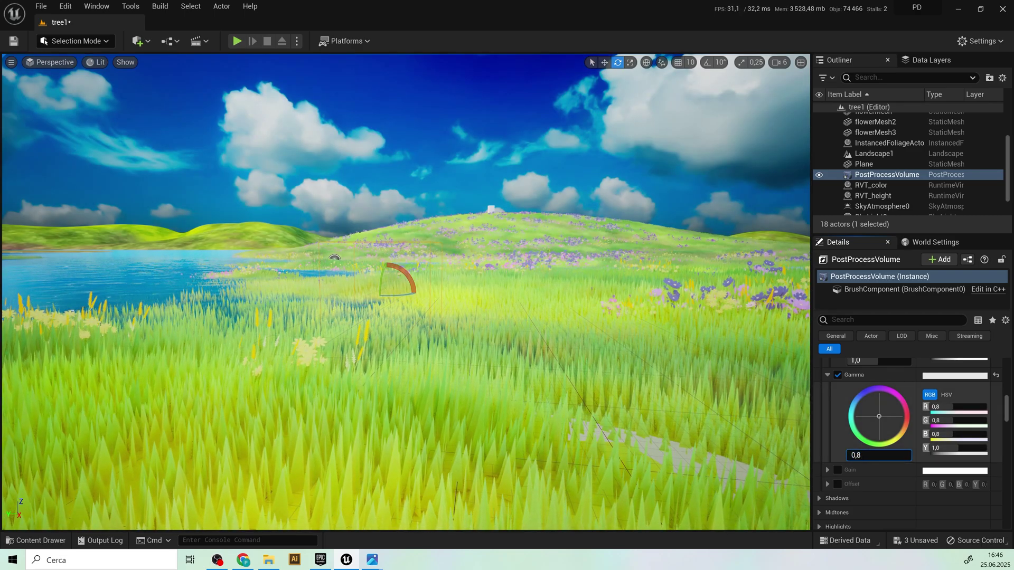
text(0,9)
key(Return)
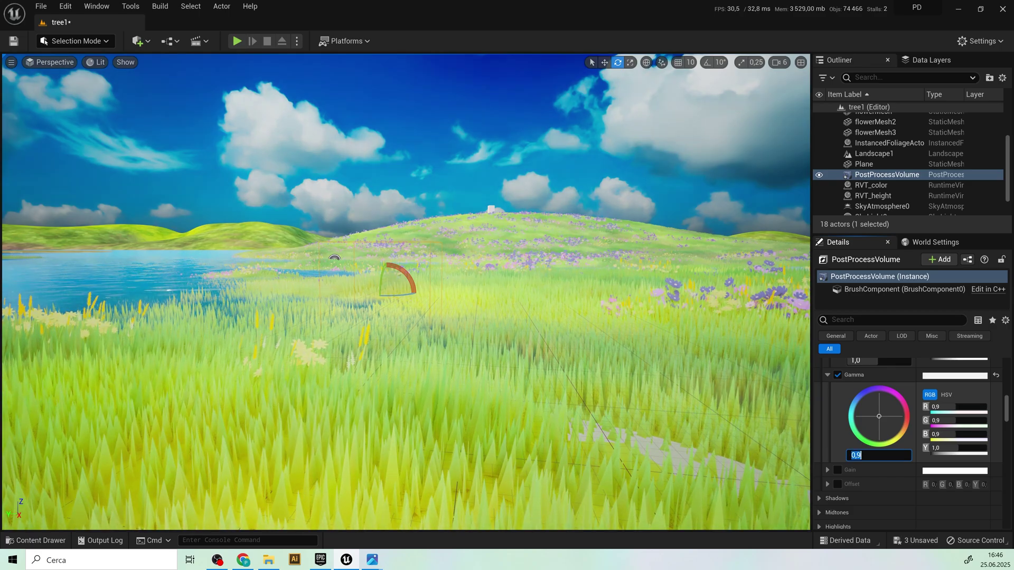
mouse_move(664, 341)
right_down()
mouse_move(634, 338)
mouse_move(654, 322)
right_up()
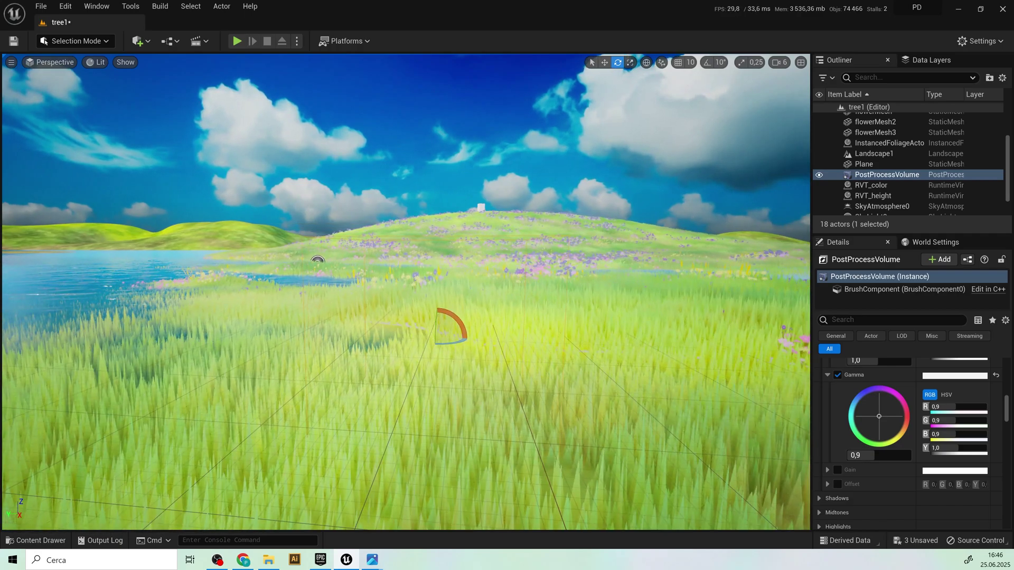
Step: Ease the global saturation from 1,15 down to 1,1
scroll(866, 450, up, 3)
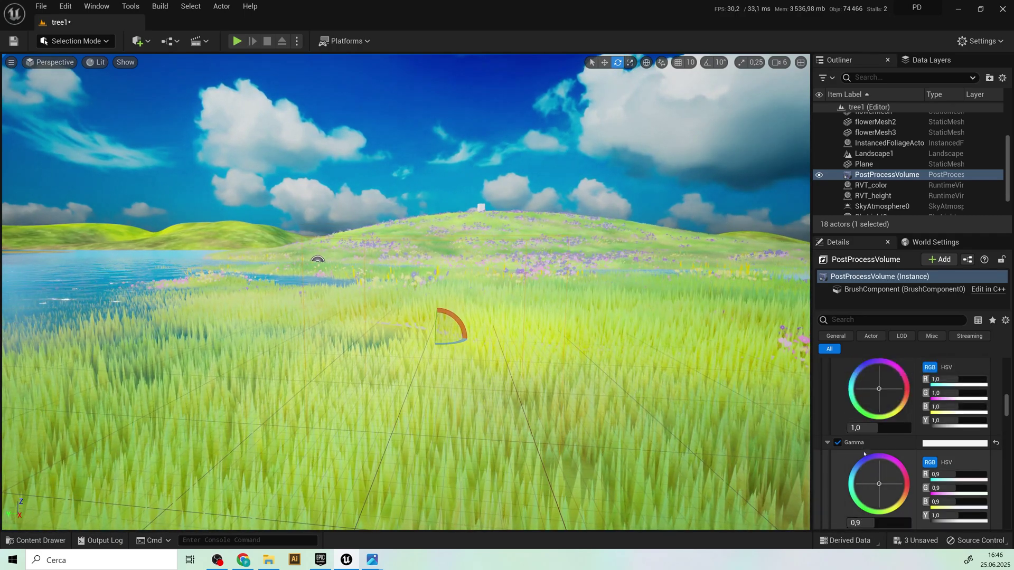
scroll(866, 449, up, 2)
scroll(866, 449, up, 1)
click(865, 434)
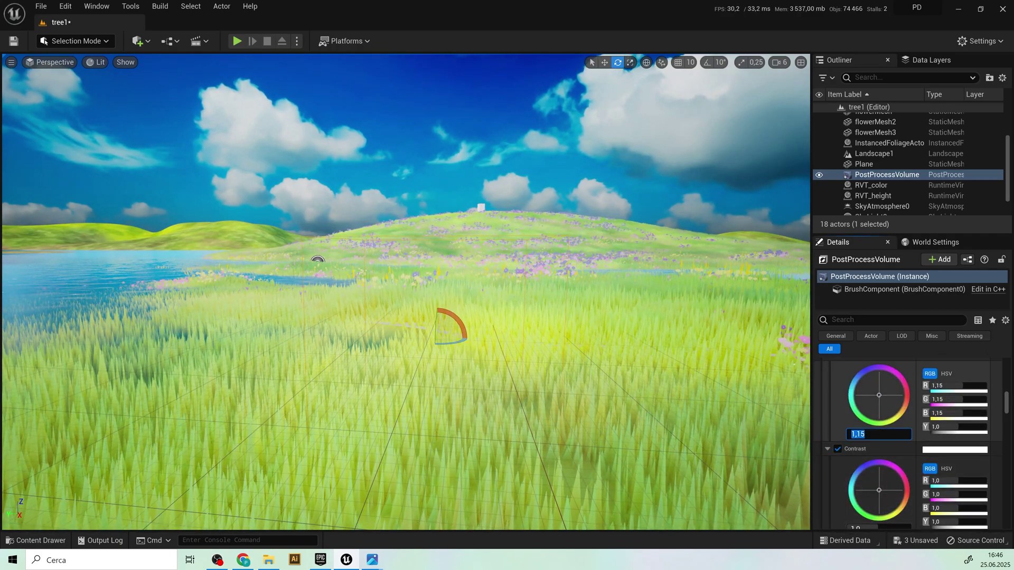
text(1,)
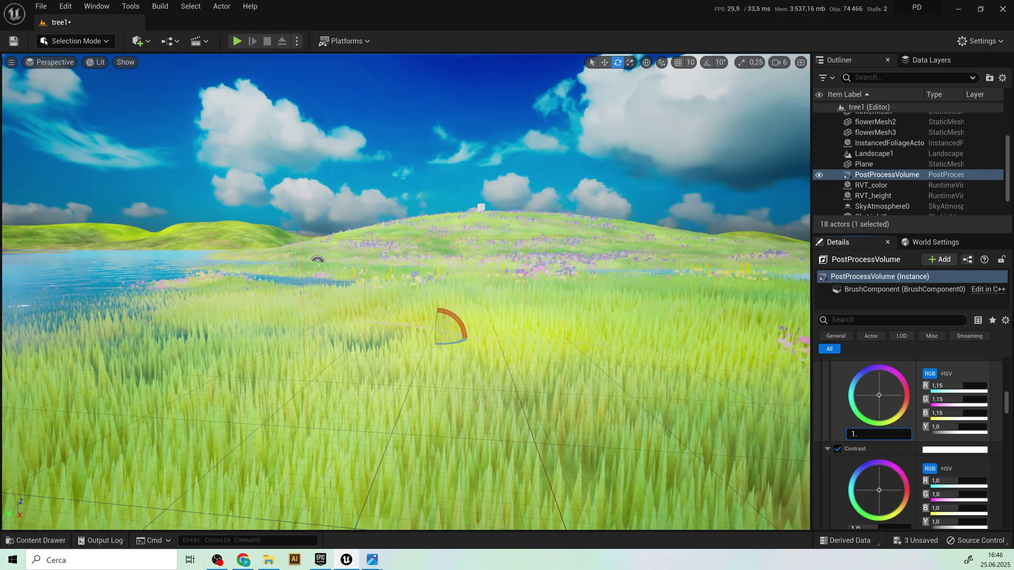
key(Return)
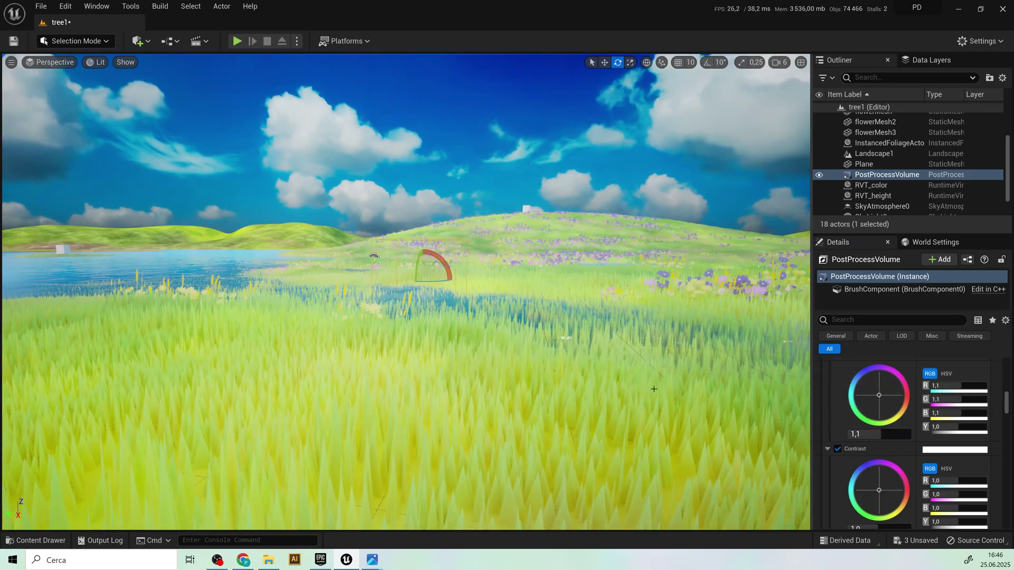
Step: Set the global gamma to 0.8, then 0.85
scroll(888, 483, down, 2)
scroll(888, 482, down, 3)
scroll(888, 483, down, 1)
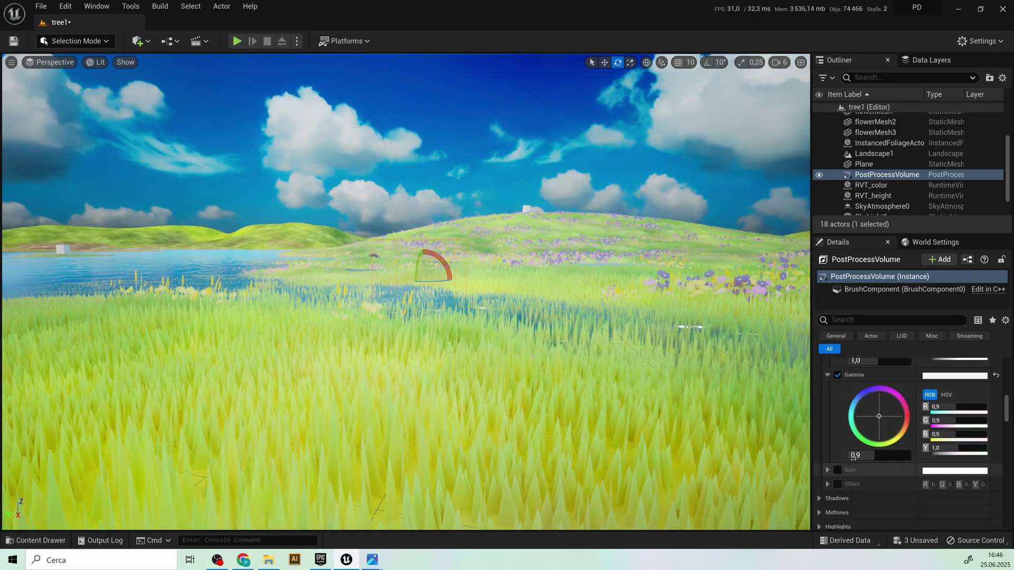
click(859, 455)
text(0.8)
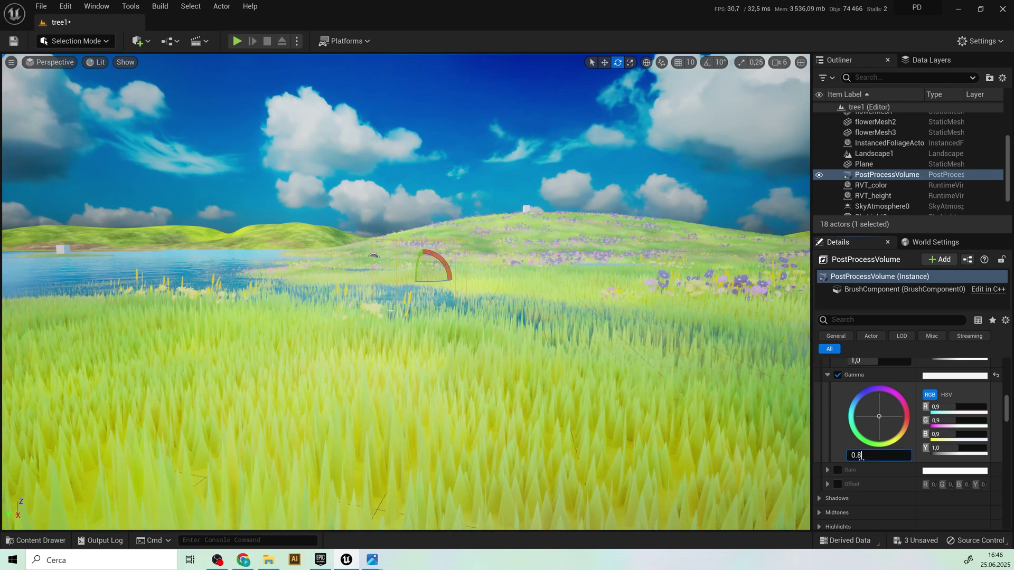
key(Return)
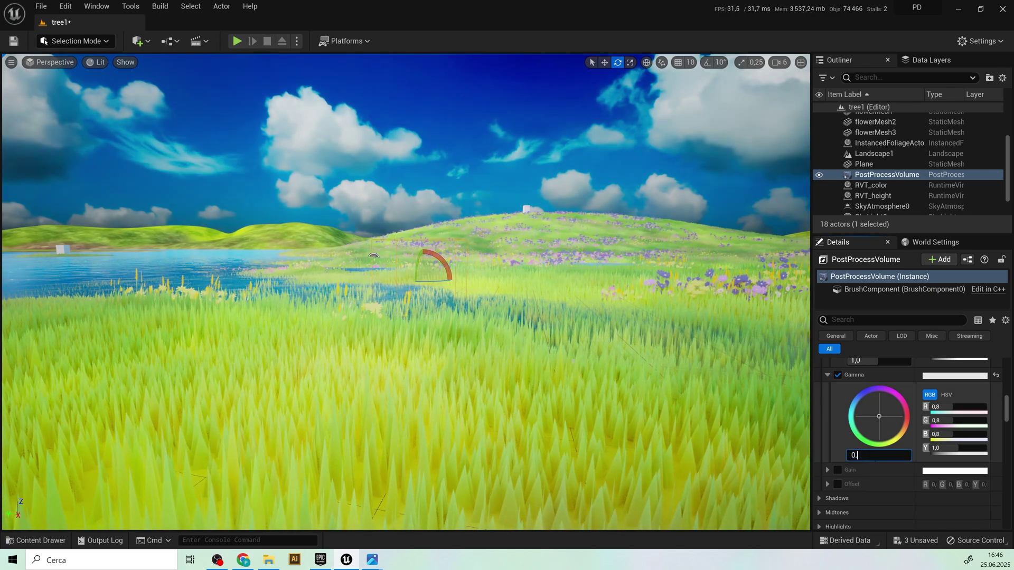
text(.85)
text(0,85)
key(Return)
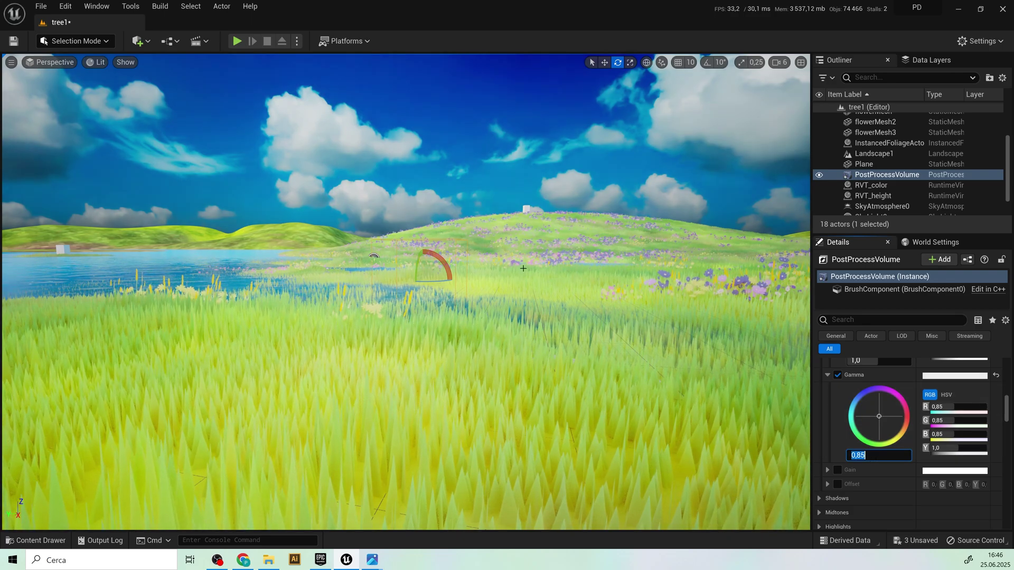
middle_drag(405, 290, 386, 296)
right_drag(365, 260, 296, 264)
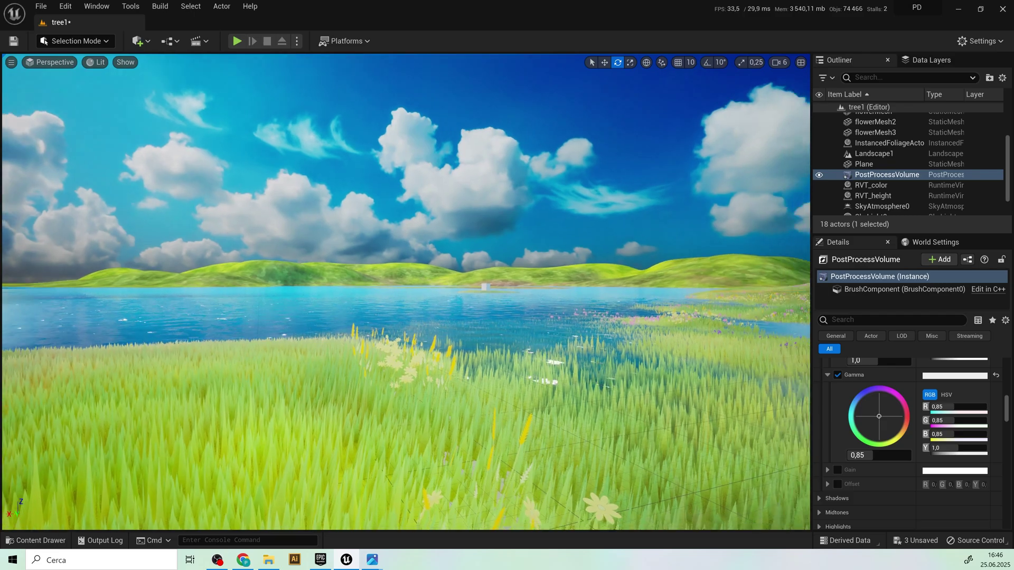
right_drag(297, 288, 370, 287)
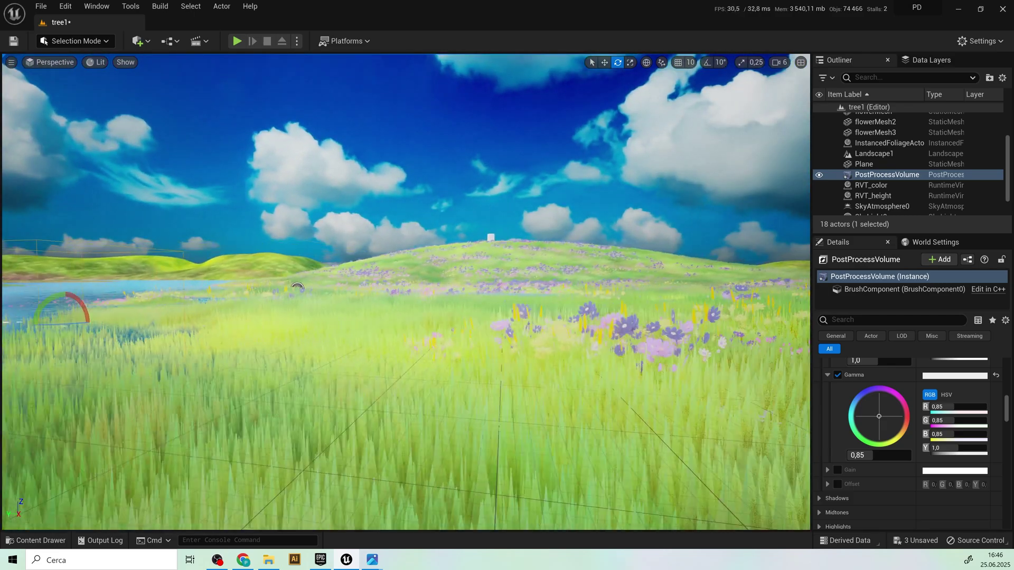
right_drag(297, 288, 330, 287)
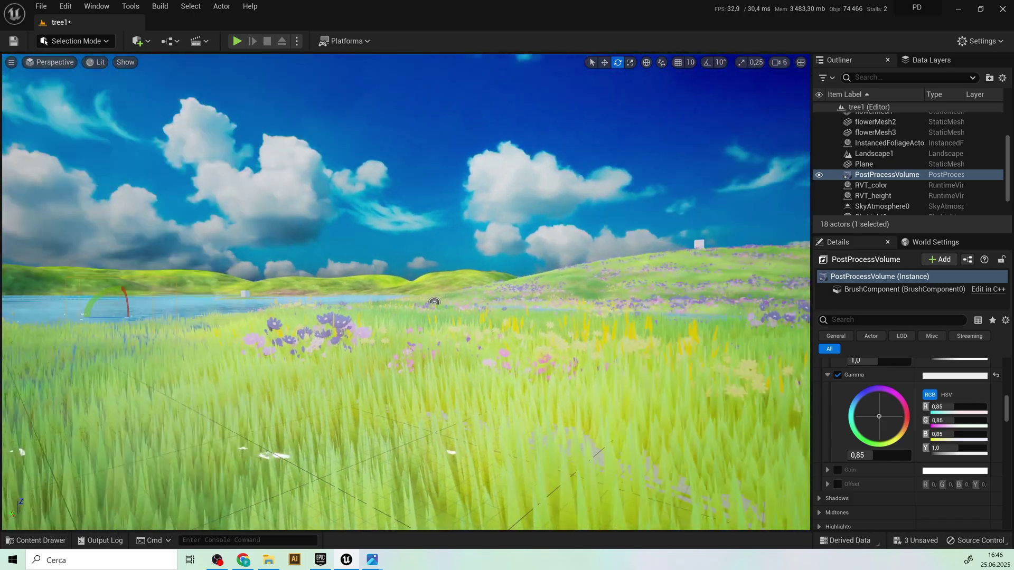
mouse_move(330, 286)
right_down()
mouse_move(571, 325)
mouse_move(7, 347)
mouse_move(438, 290)
mouse_move(296, 282)
right_up()
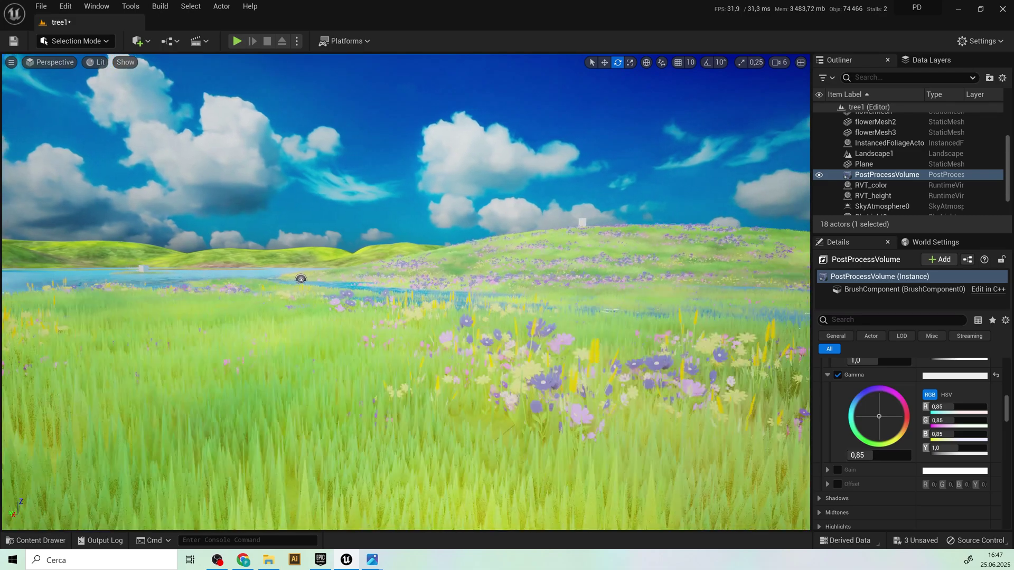
Step: Expand and collapse the Shadows grading section, then expand the Midtones section
right_drag(450, 358, 450, 358)
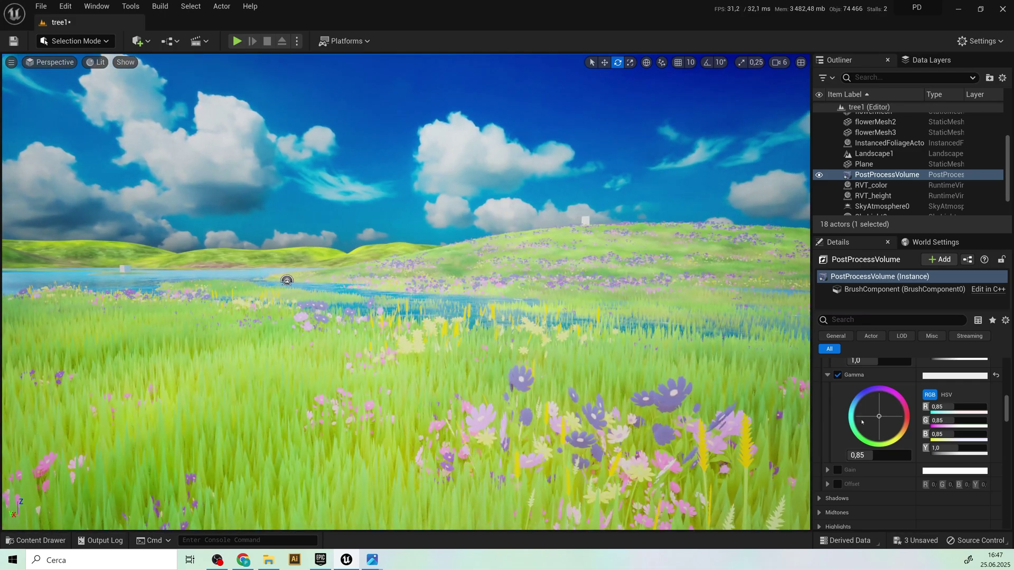
scroll(844, 454, down, 1)
scroll(834, 474, down, 1)
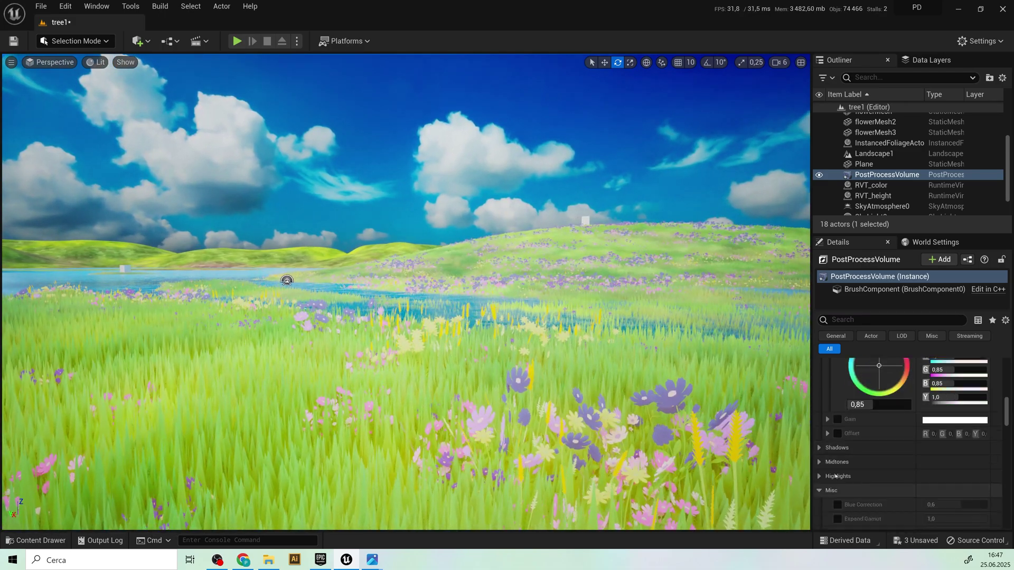
click(829, 447)
scroll(826, 422, down, 1)
scroll(826, 414, down, 1)
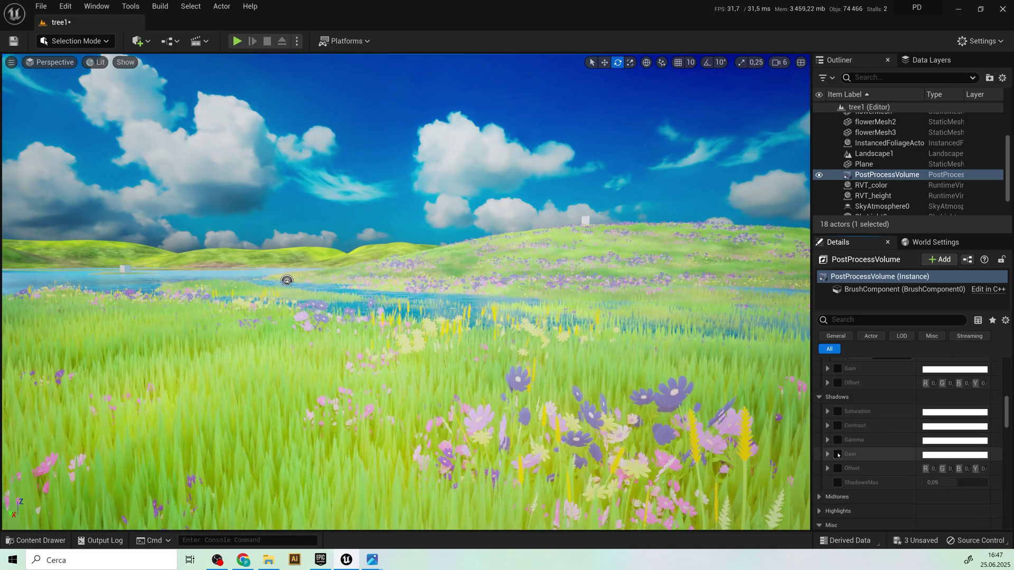
click(819, 397)
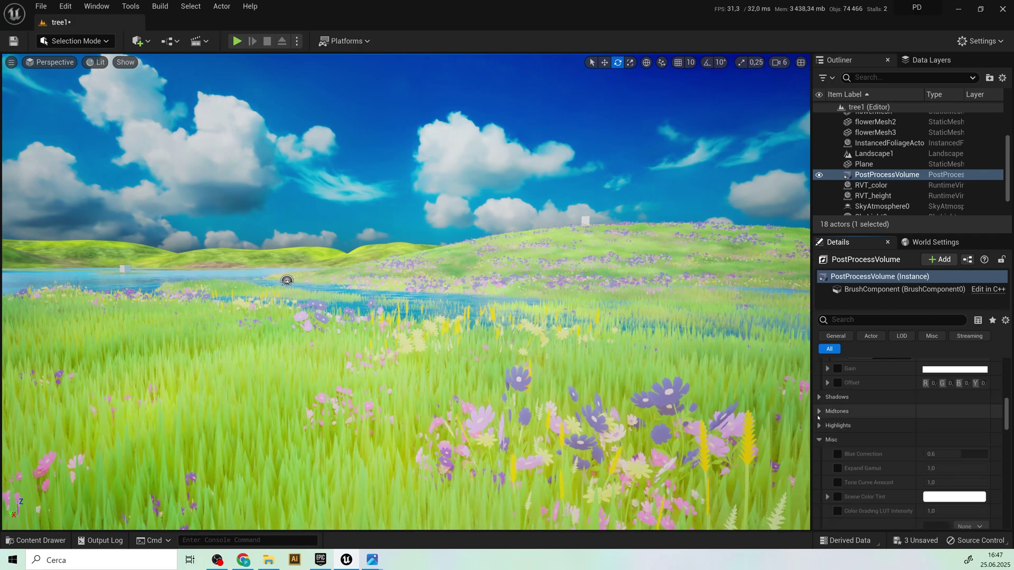
click(818, 412)
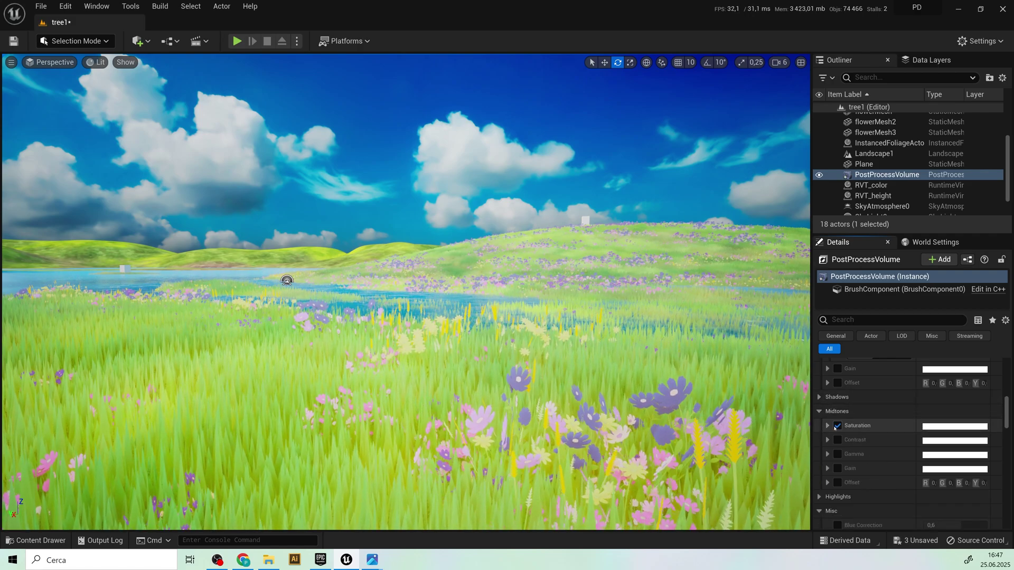
Step: Try a midtone saturation of 2.0, then reduce it to 1.1
click(827, 425)
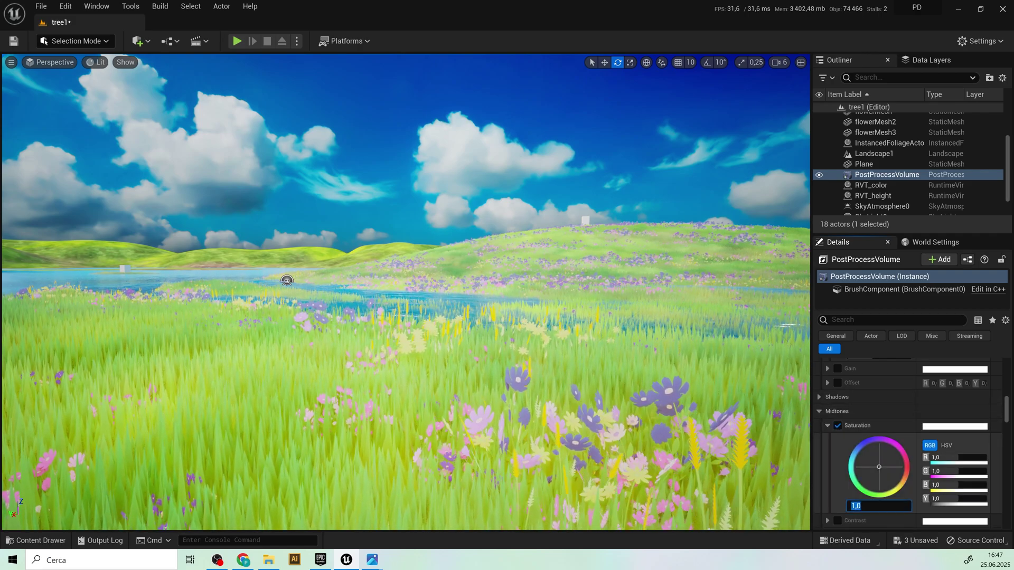
text(1.1)
key(Return)
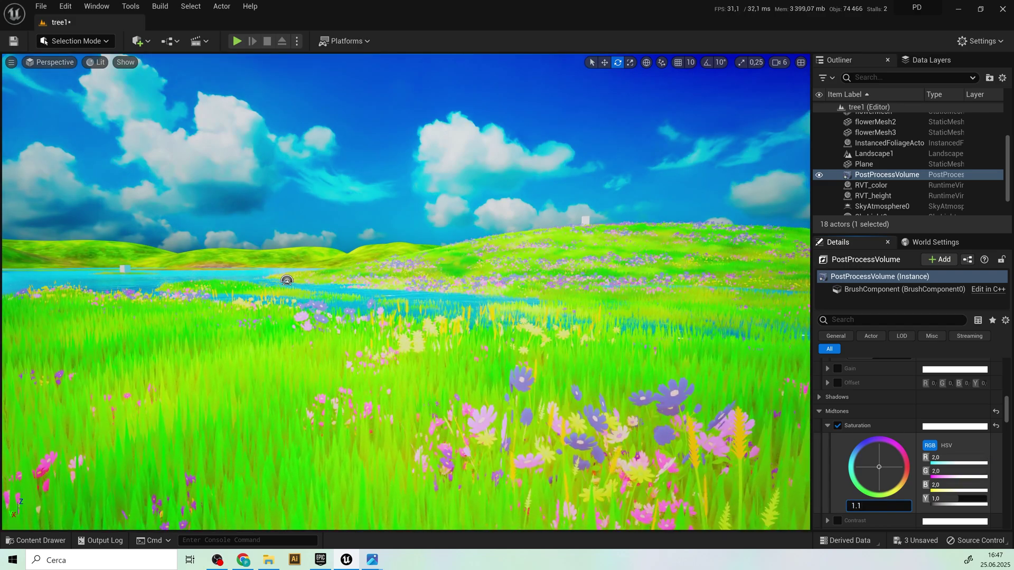
key(Return)
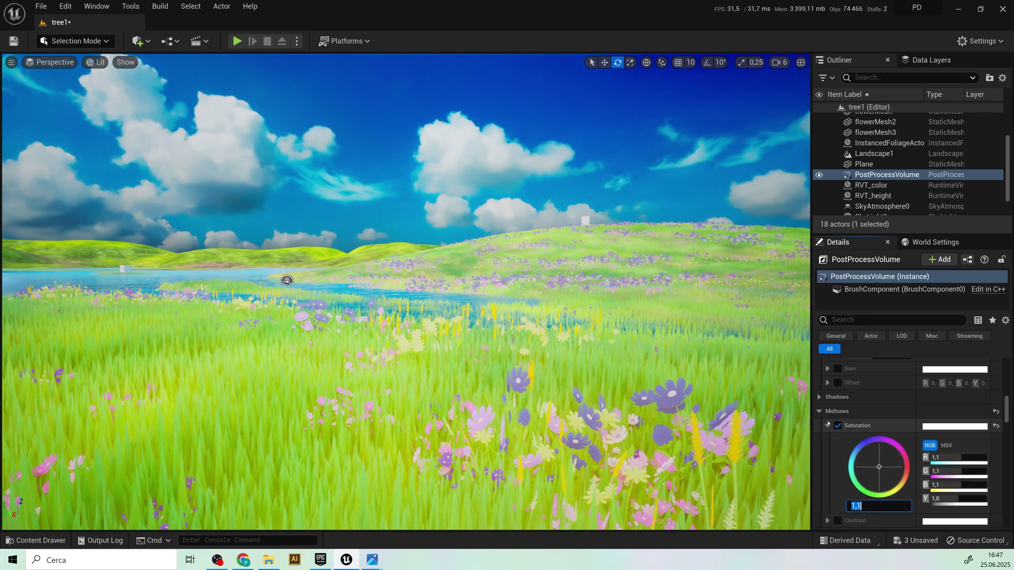
click(827, 425)
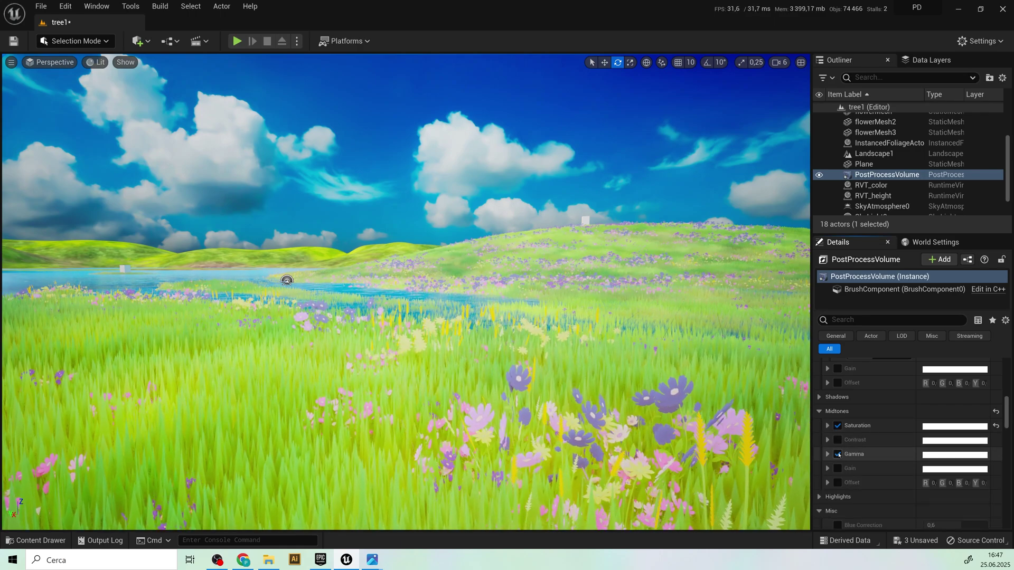
Step: Enable midtone gamma and set it to 0.95
click(827, 454)
scroll(827, 454, down, 2)
text(0.95)
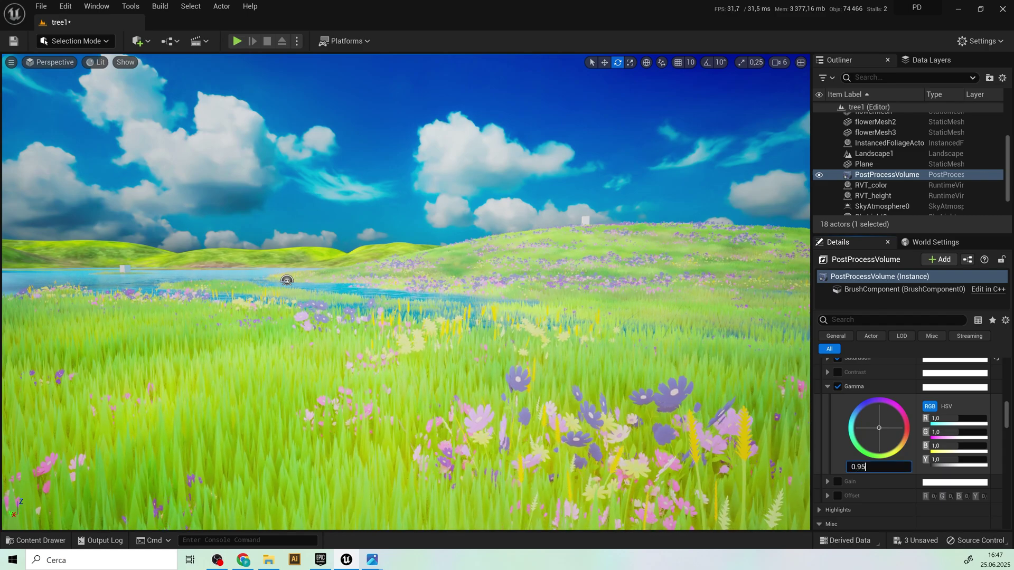
key(Return)
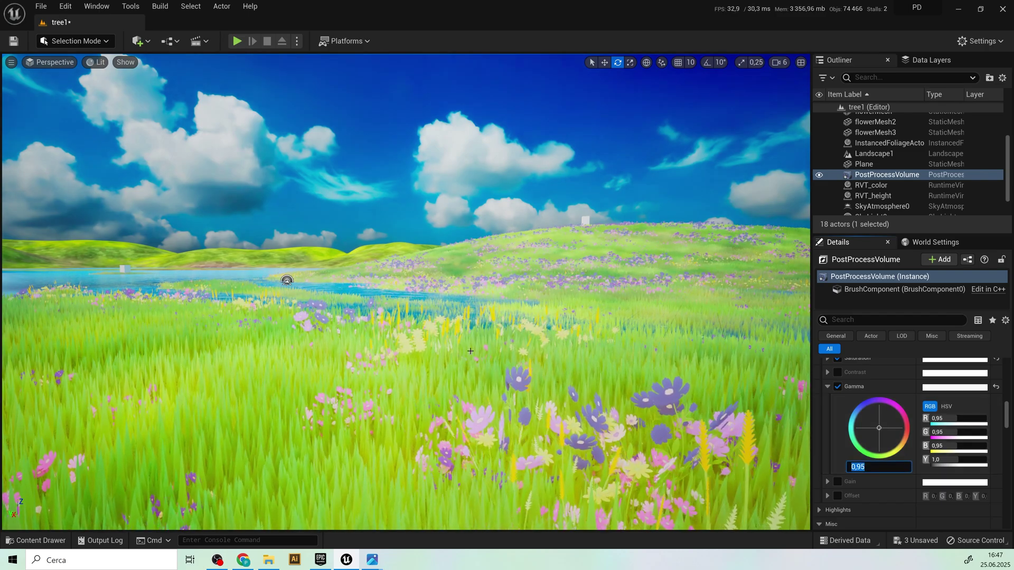
Step: Fly the camera forward over the meadow, select SkyAtmosphere0, and save the level
mouse_move(401, 296)
right_down()
mouse_move(507, 295)
mouse_move(449, 295)
mouse_move(501, 295)
mouse_move(523, 320)
right_up()
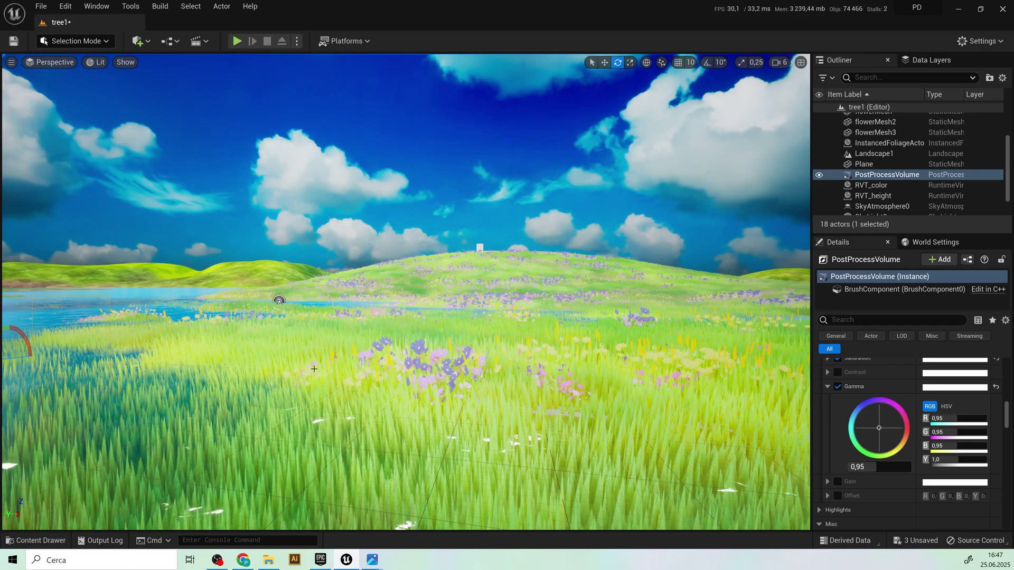
click(882, 206)
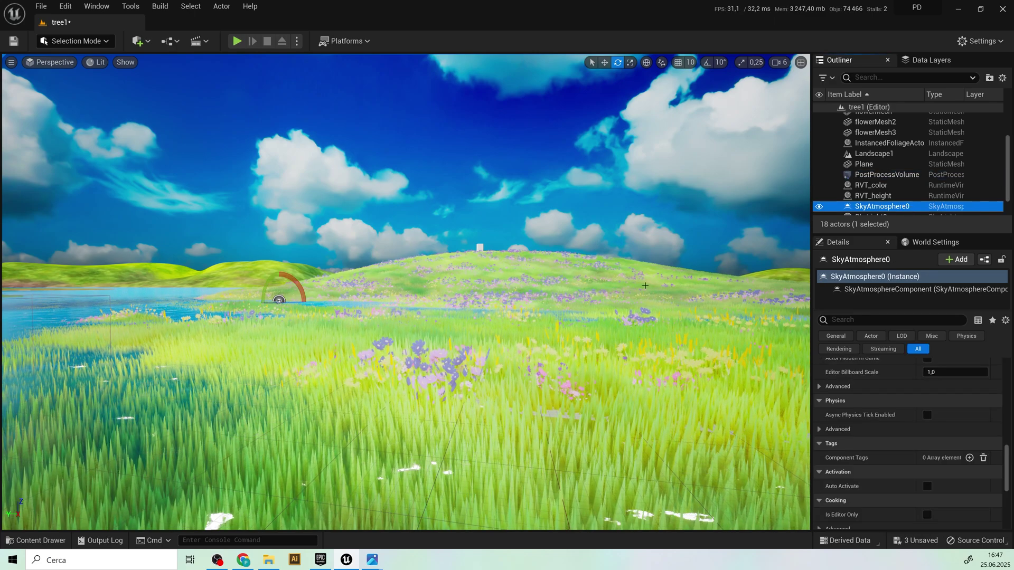
key(ctrl+s)
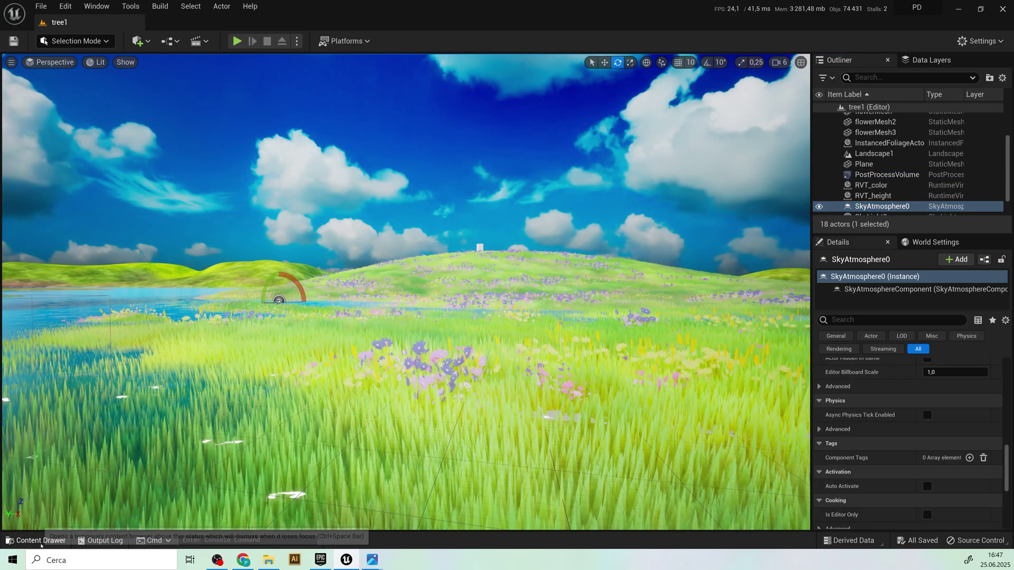
Step: Open the meadow reference image from the Content Drawer and look toward its lake
click(41, 540)
mouse_move(298, 436)
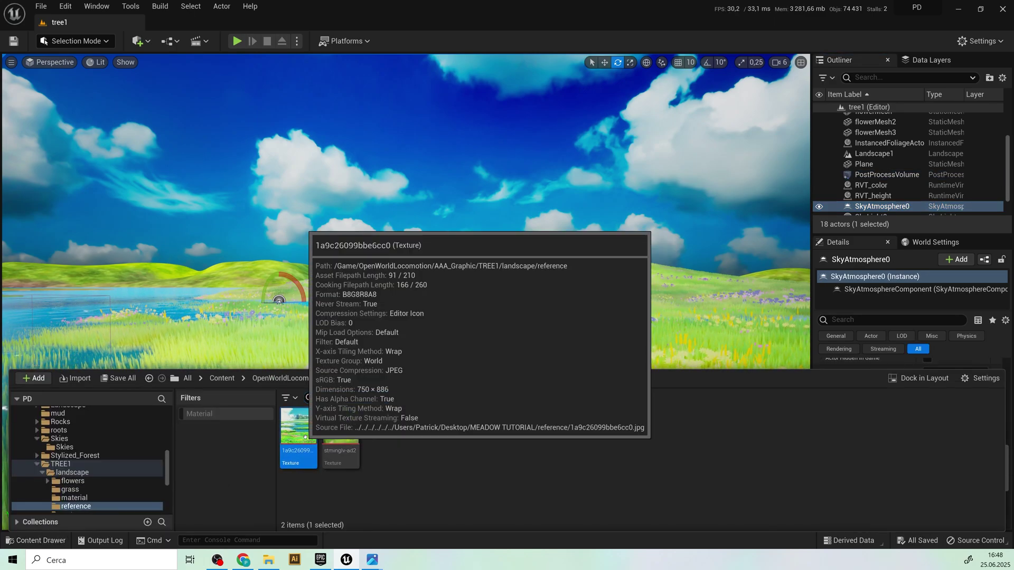
double_click(306, 439)
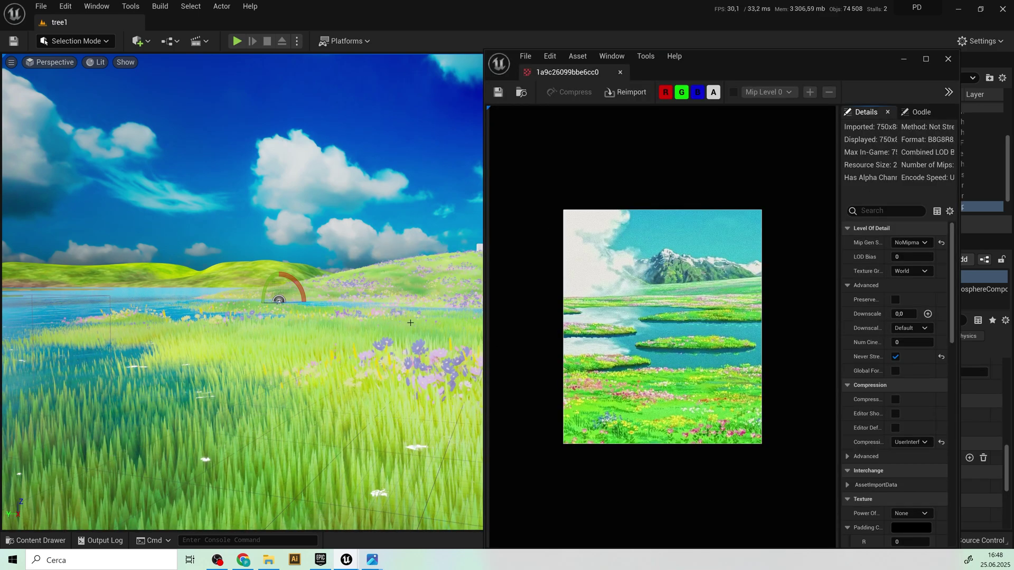
mouse_move(410, 323)
middle_down()
mouse_move(410, 291)
mouse_move(411, 322)
middle_up()
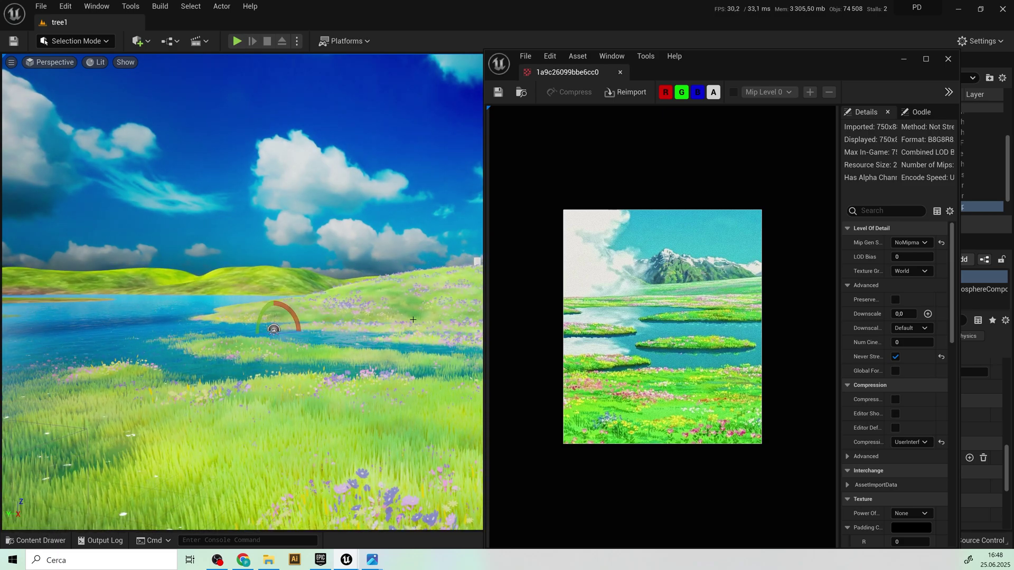
mouse_move(411, 322)
right_down()
mouse_move(370, 320)
mouse_move(412, 317)
right_up()
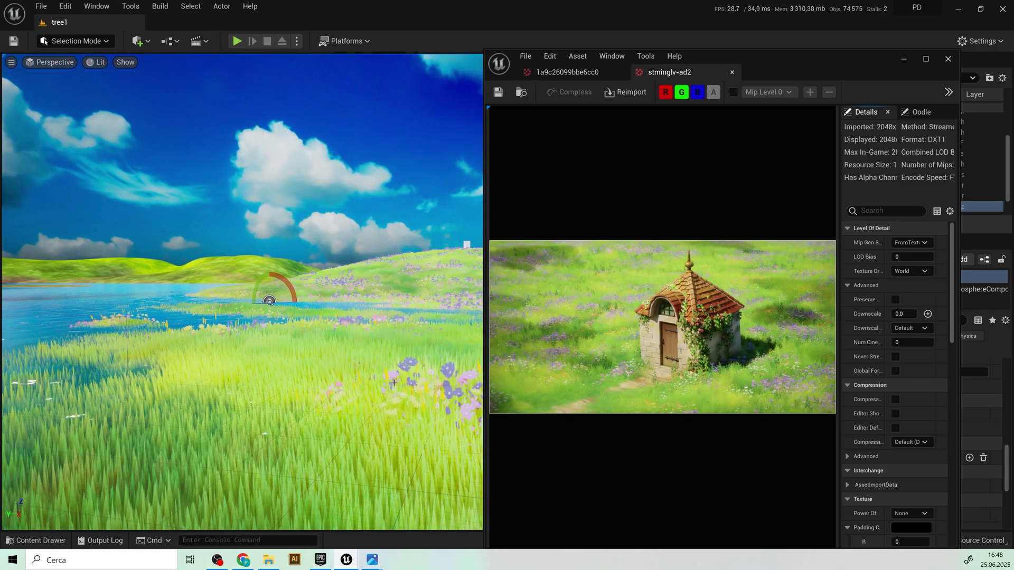
scroll(665, 333, up, 2)
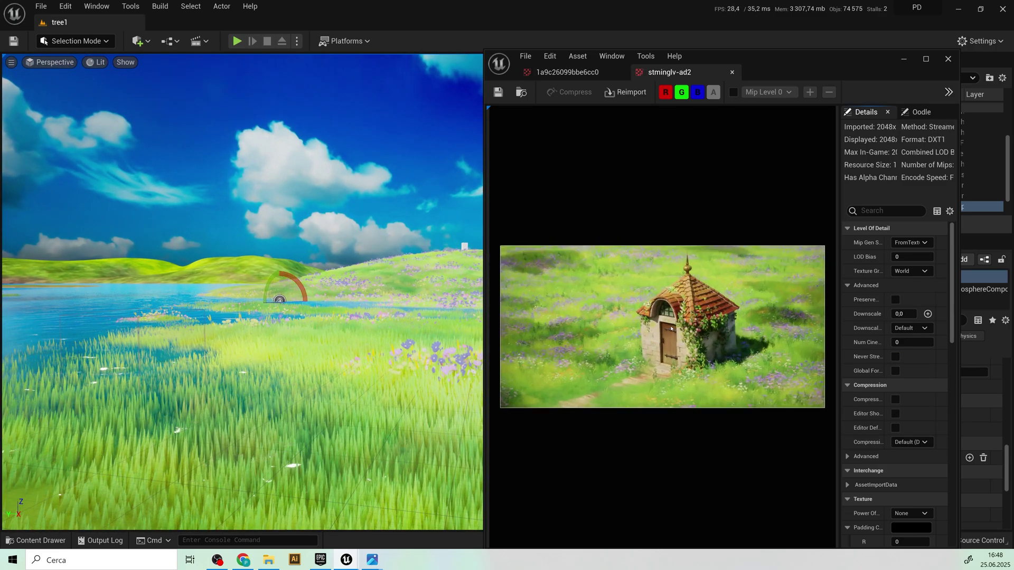
scroll(678, 336, up, 2)
Step: Pan the reference view across the hills, then scroll the texture Details to Adjustments
mouse_move(432, 326)
right_down()
mouse_move(480, 332)
mouse_move(417, 327)
mouse_move(442, 329)
right_up()
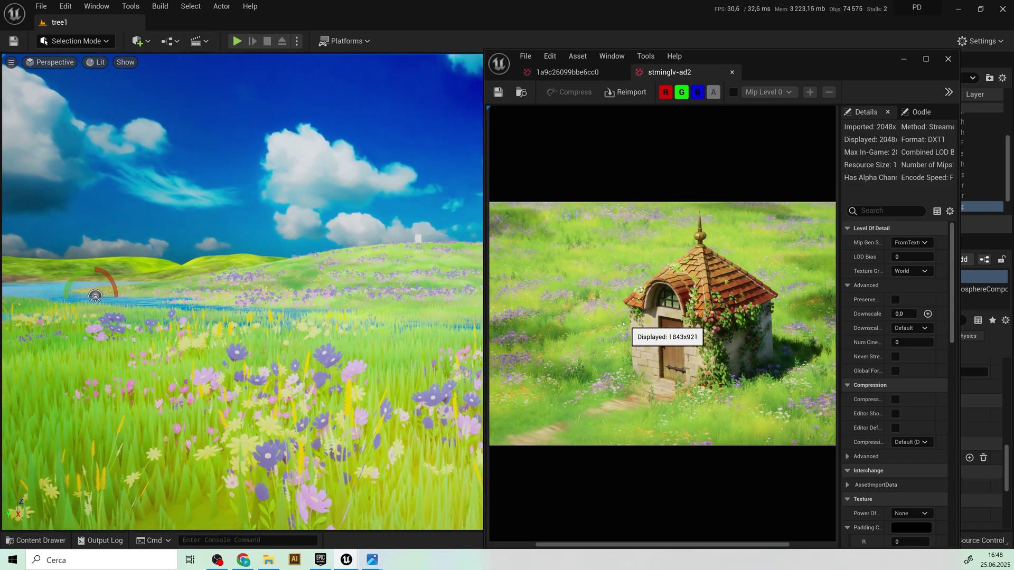
scroll(634, 322, up, 1)
scroll(634, 322, up, 1)
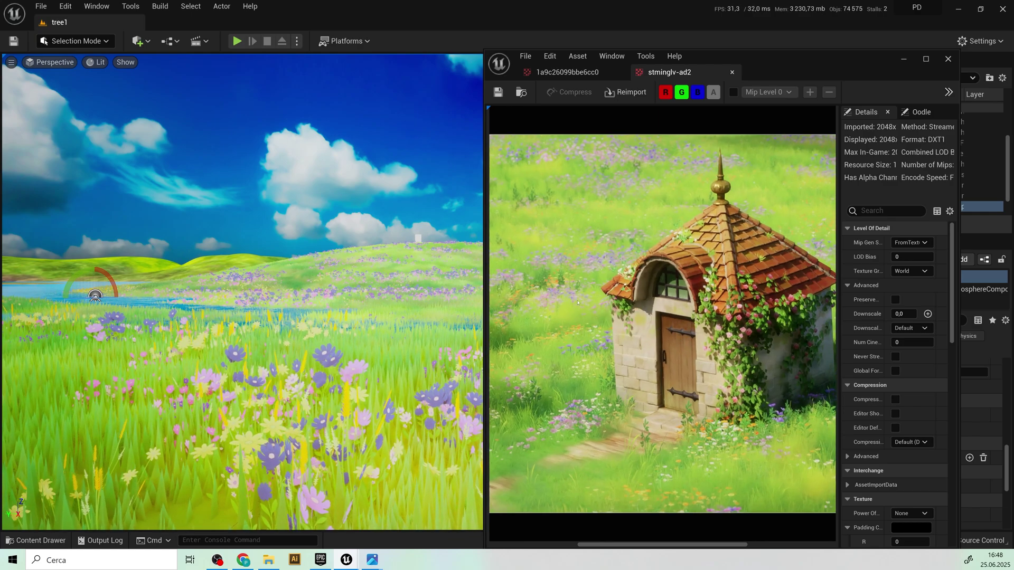
scroll(581, 306, down, 1)
right_drag(687, 361, 760, 361)
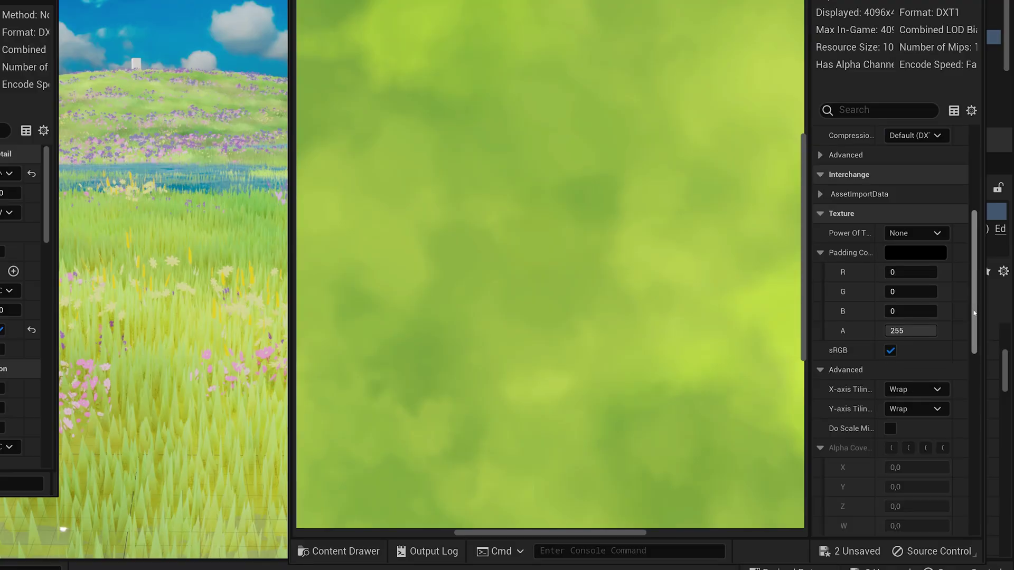
drag(974, 313, 973, 443)
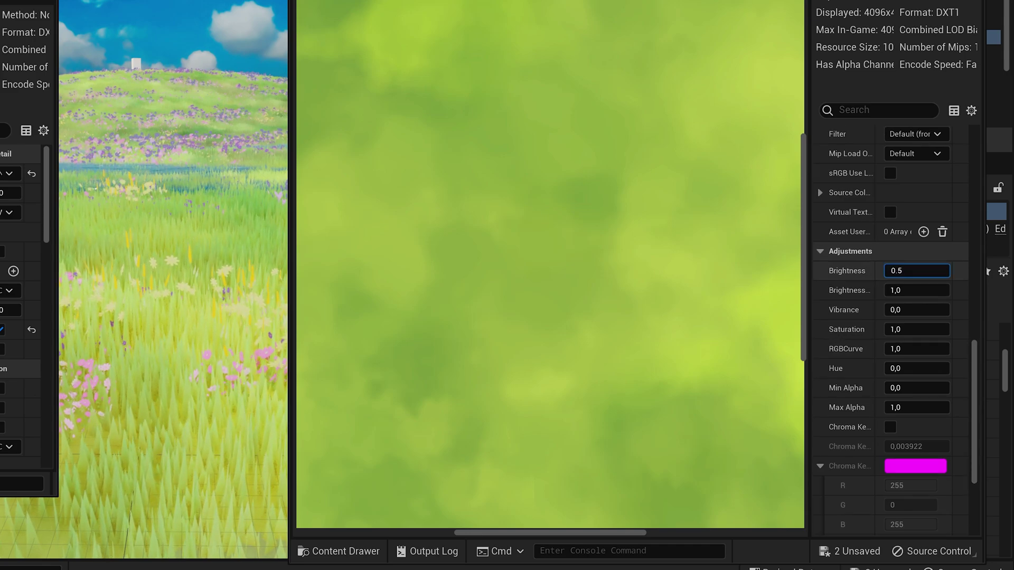
text(0.8)
Step: Try grass texture Brightness 0.5, settle on 0.8, and save the texture
key(Return)
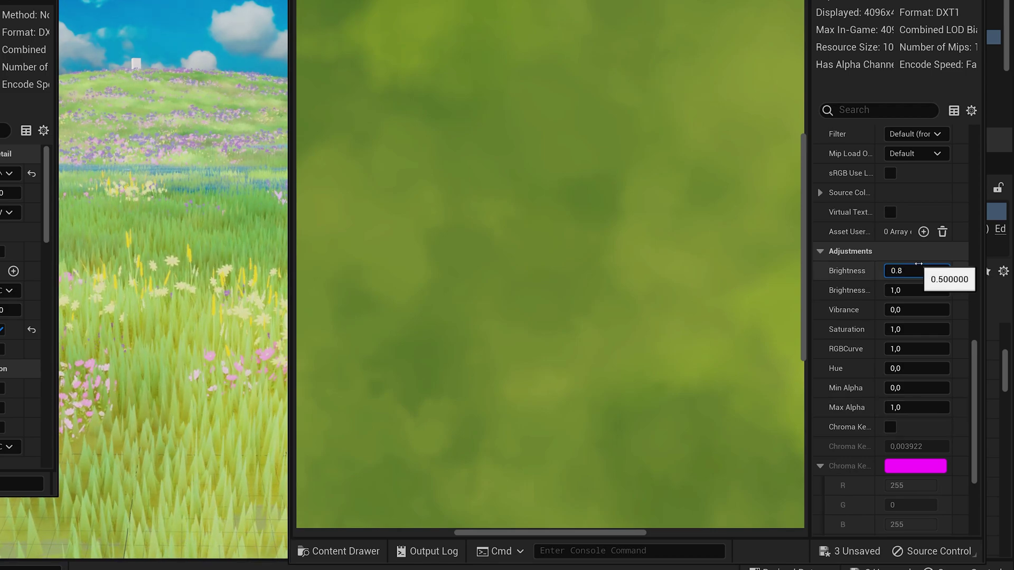
key(Return)
key(ctrl+s)
Step: Open the grass2 texture and lower its Brightness to 0.8, then to 0.7
click(338, 551)
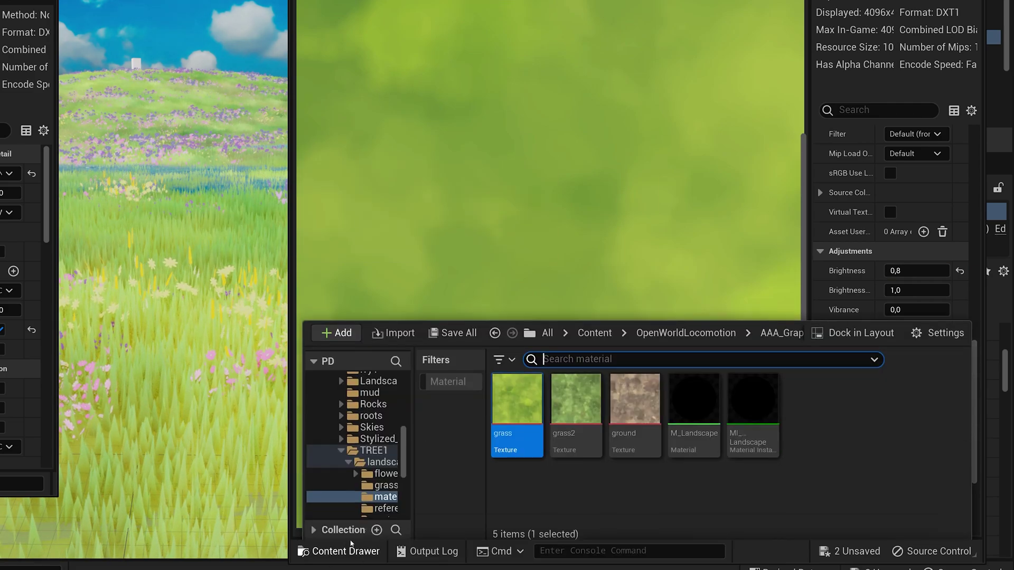
double_click(556, 430)
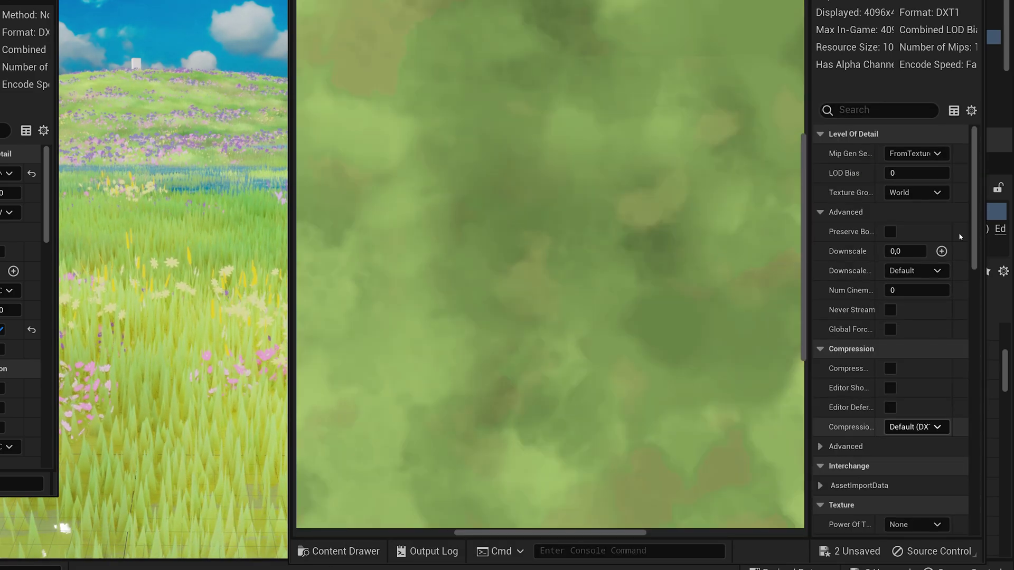
drag(974, 209, 969, 366)
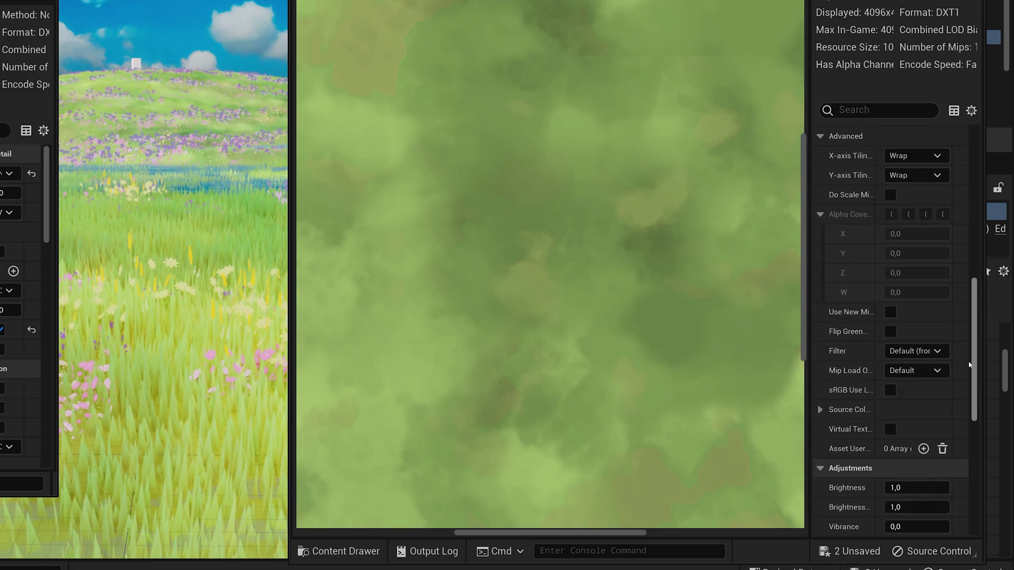
scroll(969, 366, down, 5)
click(911, 288)
text(0.8)
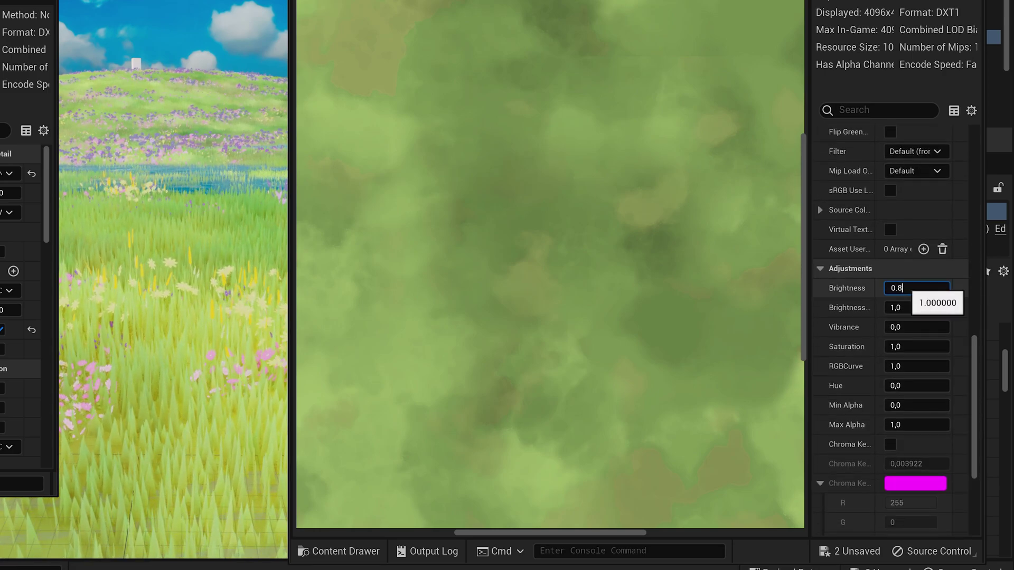
key(Return)
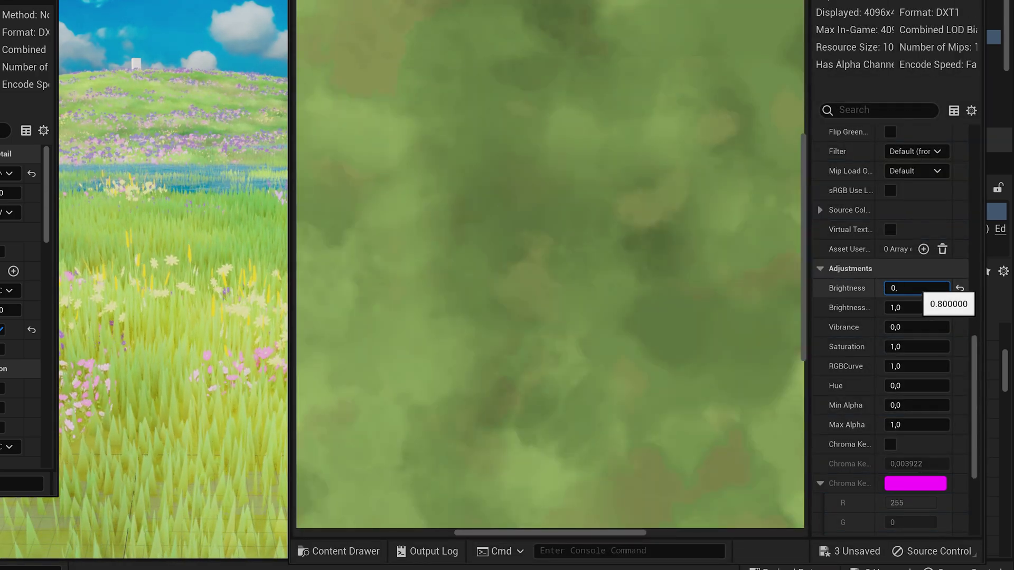
key(Return)
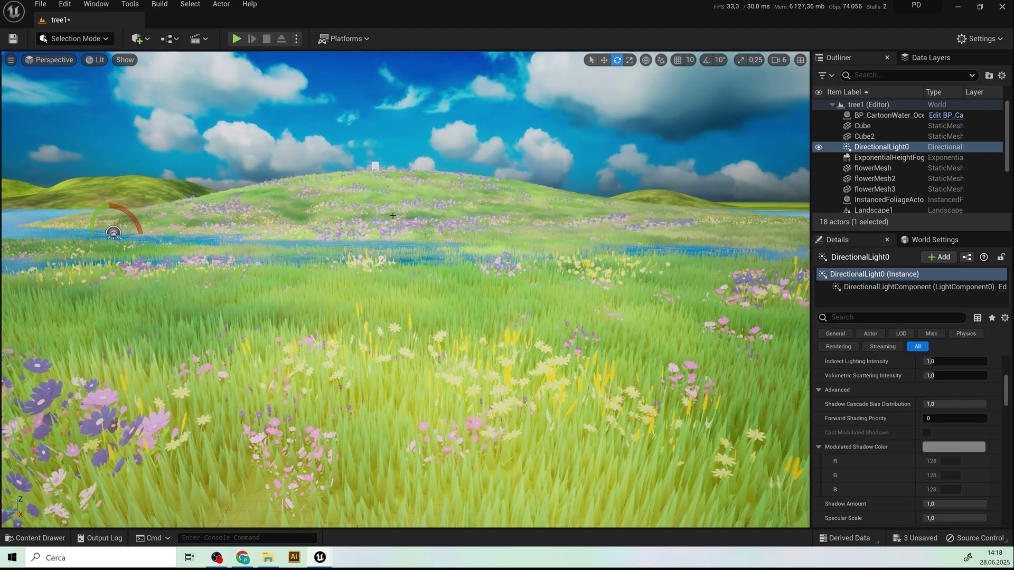
click(421, 197)
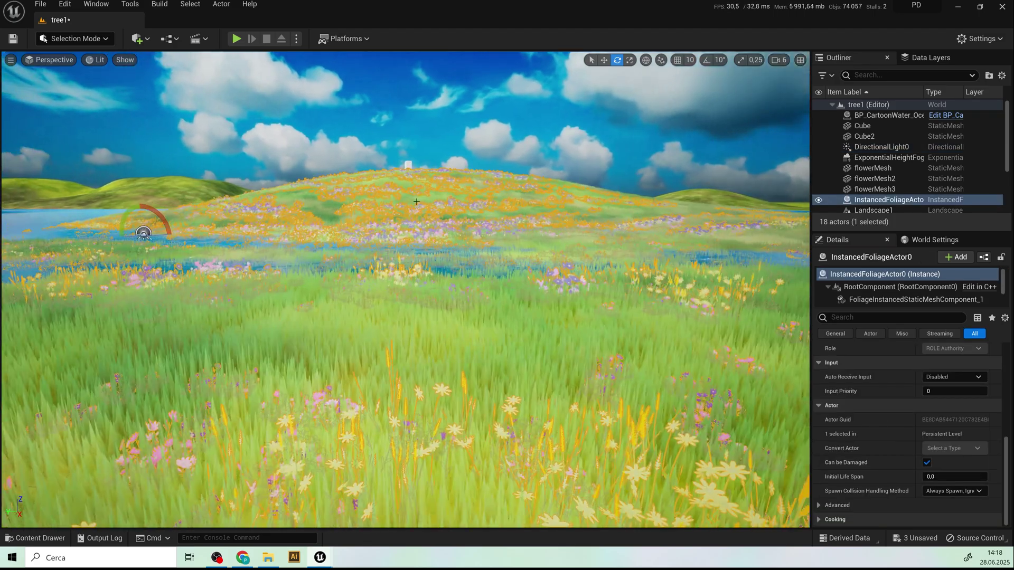
click(729, 114)
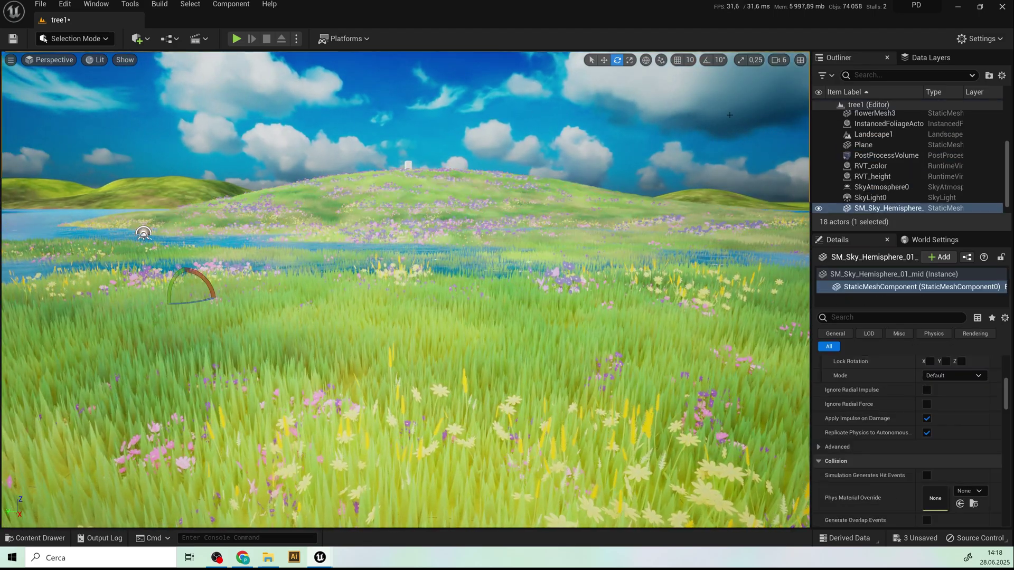
right_drag(729, 115, 729, 115)
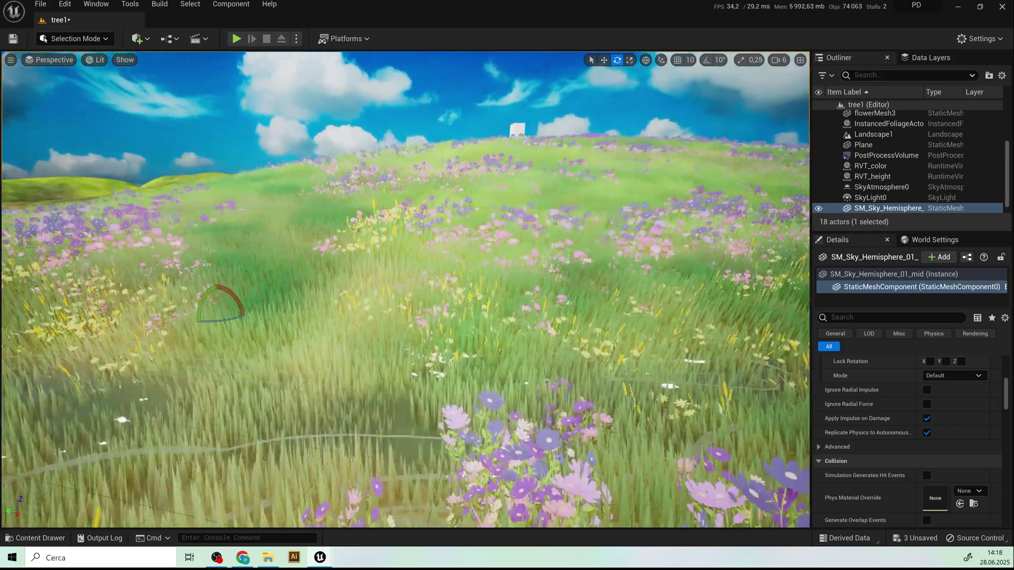